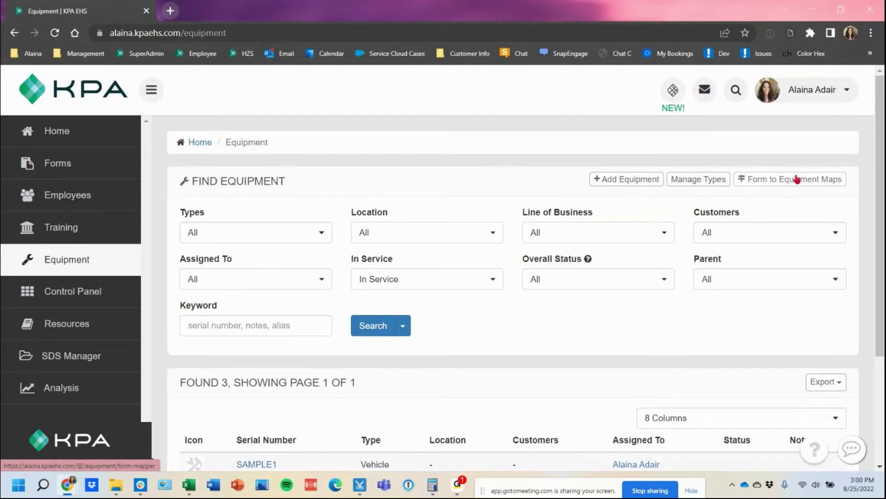
# Scroll through the equipment search results listing vehicles SAMPLE1 through SAMPLE3
pyautogui.scroll(-1, 291, 350)
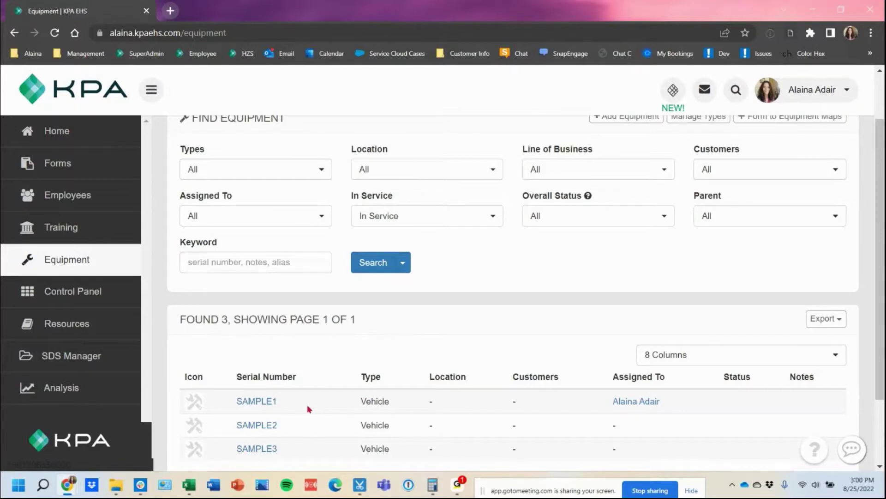
pyautogui.scroll(2, 309, 409)
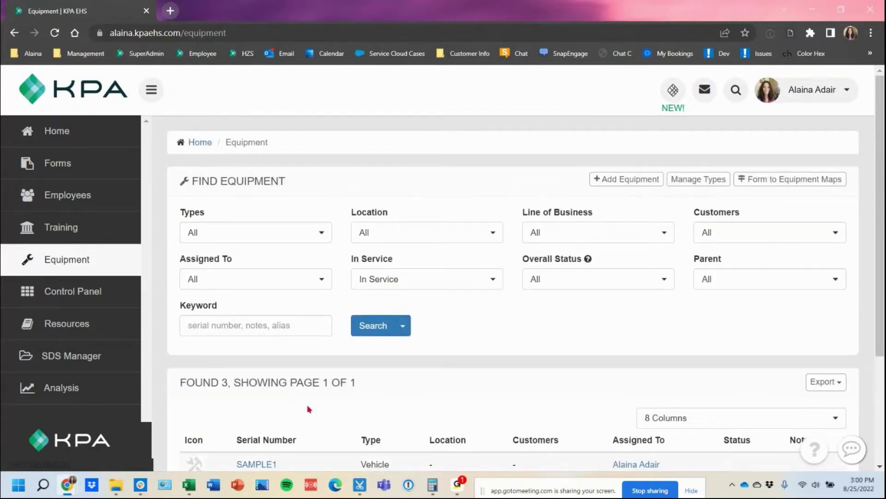
# From Manage Types, open the Vehicle equipment type for editing
pyautogui.click(684, 186)
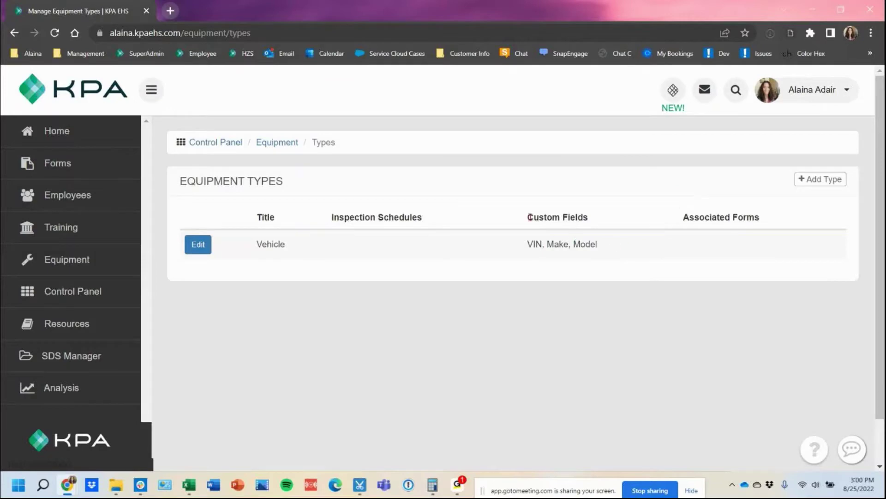
pyautogui.moveTo(526, 215); pyautogui.dragTo(598, 219)
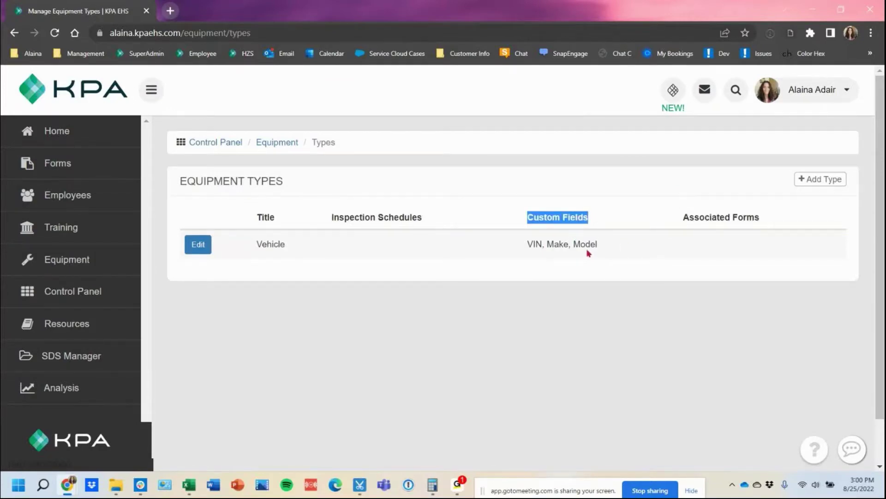
pyautogui.click(187, 247)
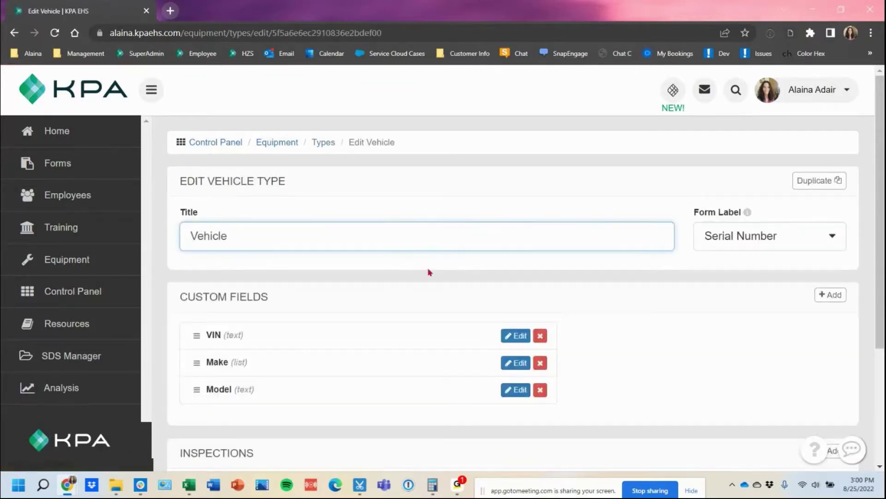
# Add a Numeric custom field named Mileage to the Vehicle type
pyautogui.click(829, 297)
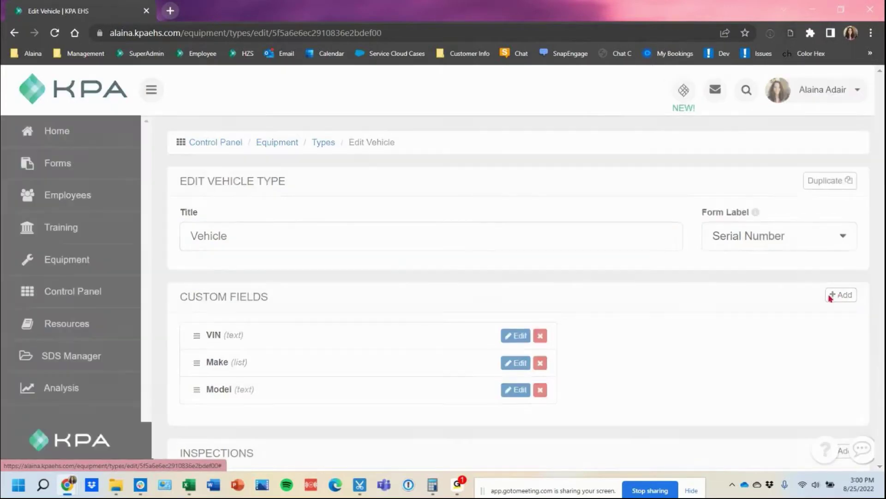
pyautogui.click(395, 253)
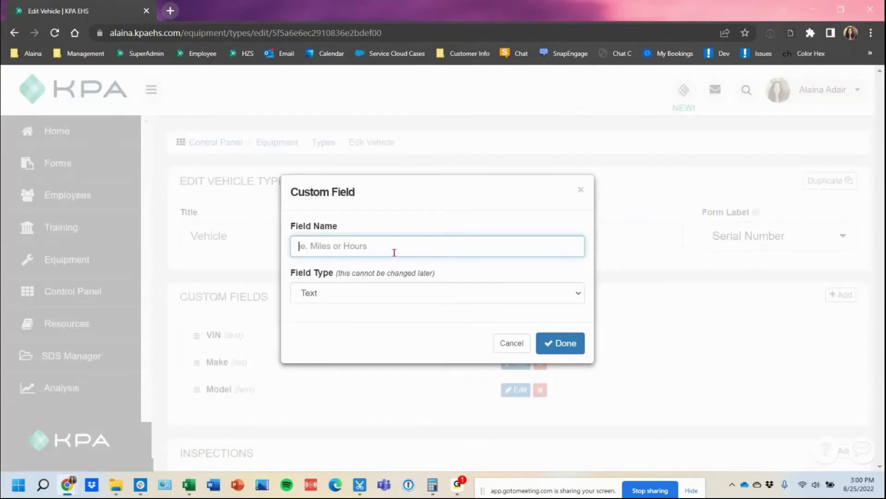
pyautogui.write('Mileage')
pyautogui.click(370, 294)
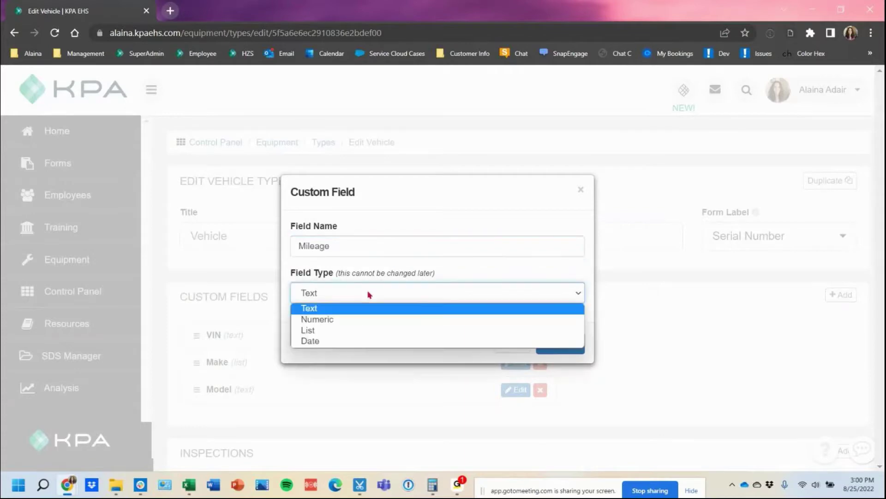
pyautogui.click(359, 320)
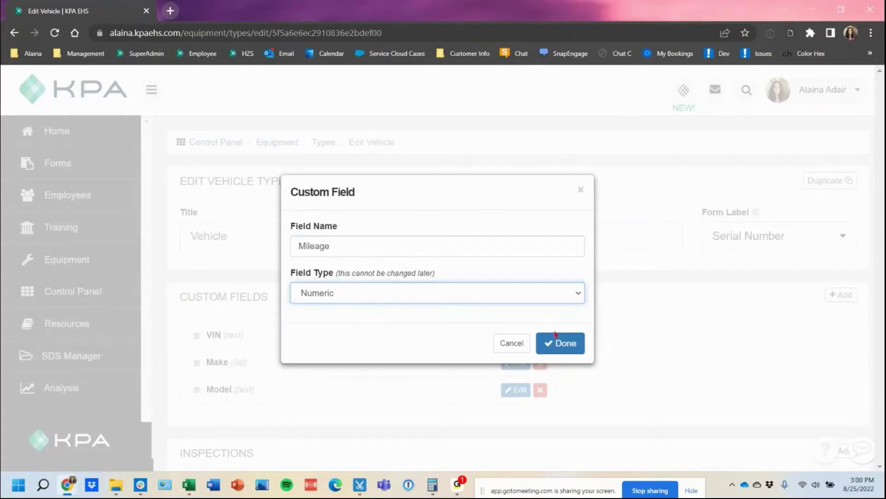
pyautogui.click(558, 344)
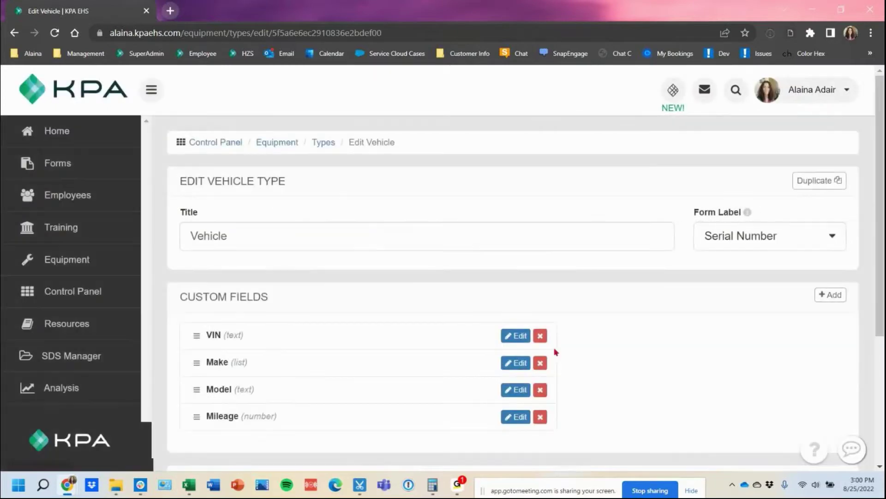
# Add a second Numeric custom field named Hours to the Vehicle type
pyautogui.click(830, 297)
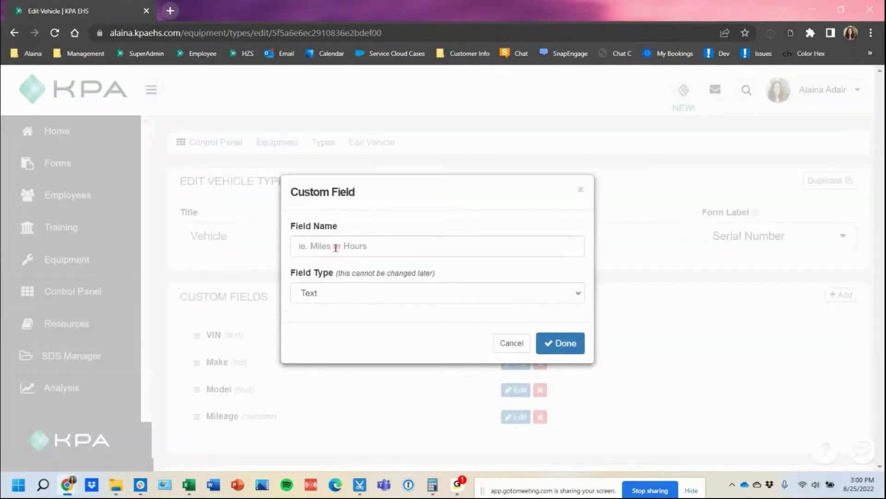
pyautogui.write('Hours')
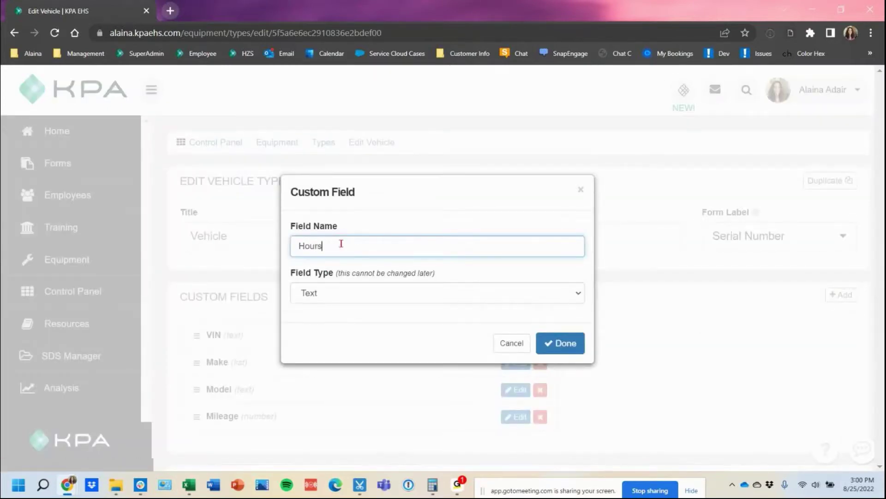
pyautogui.click(342, 291)
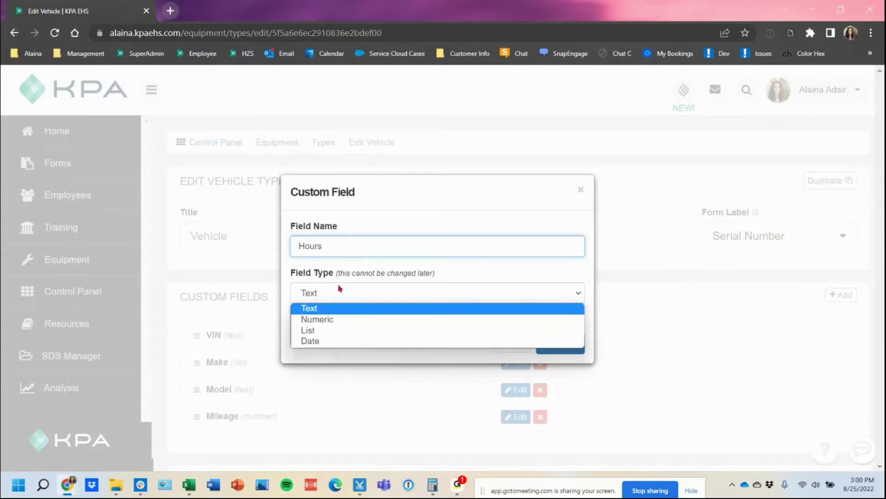
pyautogui.click(347, 320)
pyautogui.click(566, 343)
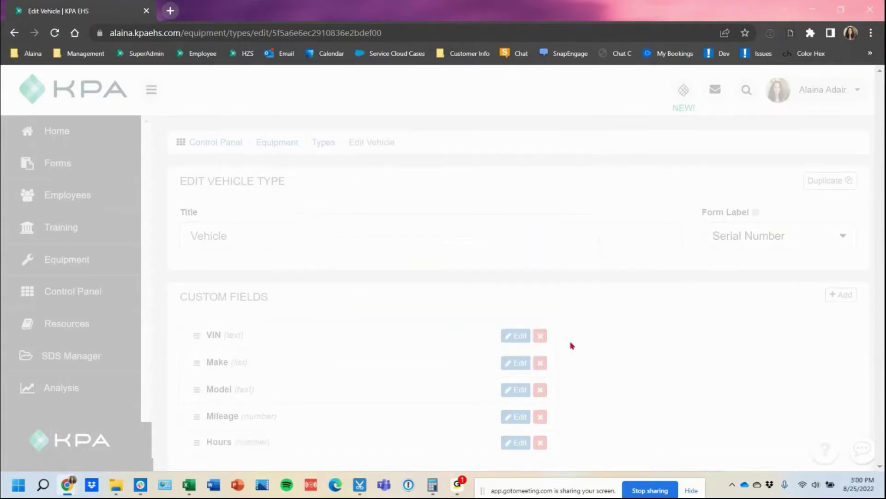
pyautogui.scroll(-1, 406, 282)
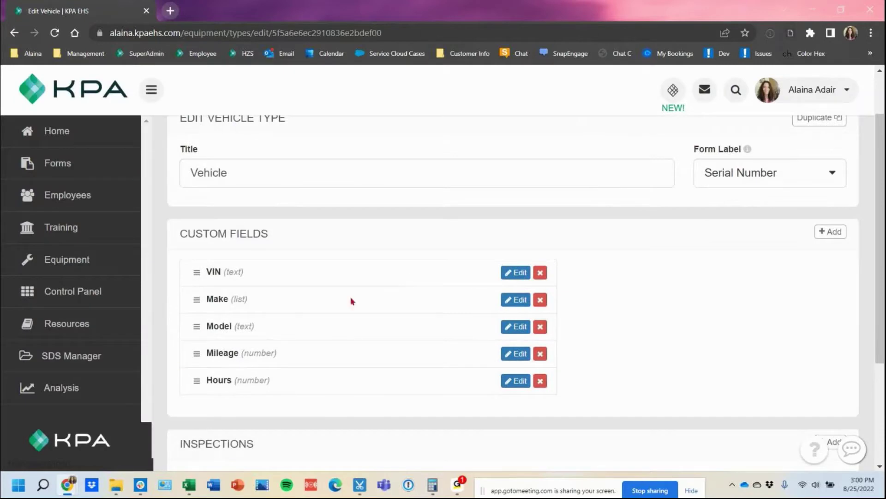
pyautogui.click(251, 164)
pyautogui.scroll(-3, 319, 361)
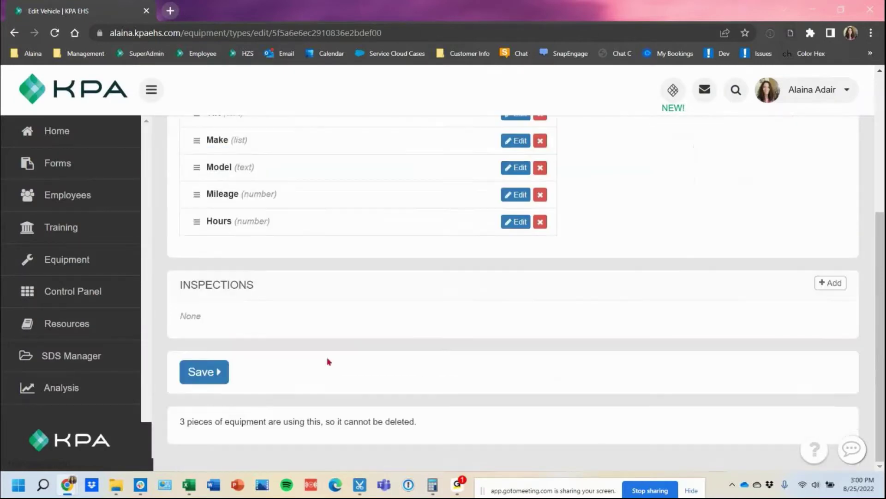
# Save the Vehicle type, then open the SAMPLE1 vehicle profile from the Equipment list
pyautogui.click(213, 378)
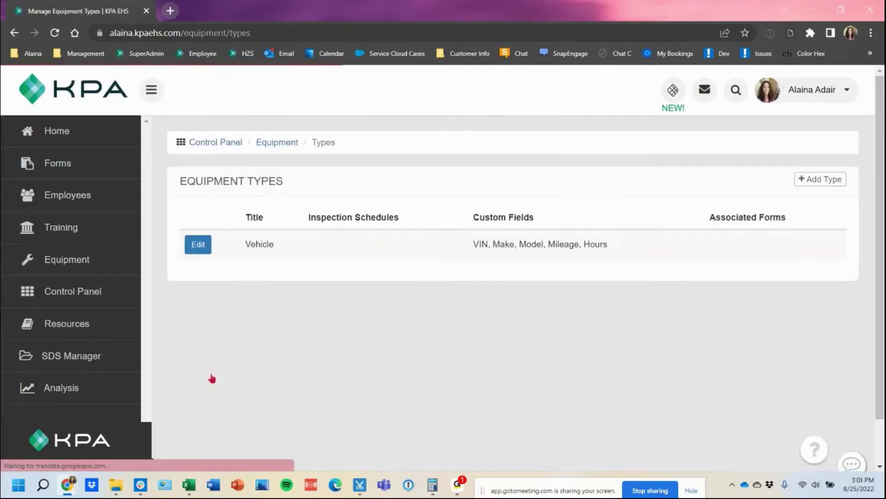
pyautogui.click(272, 143)
pyautogui.scroll(-2, 322, 284)
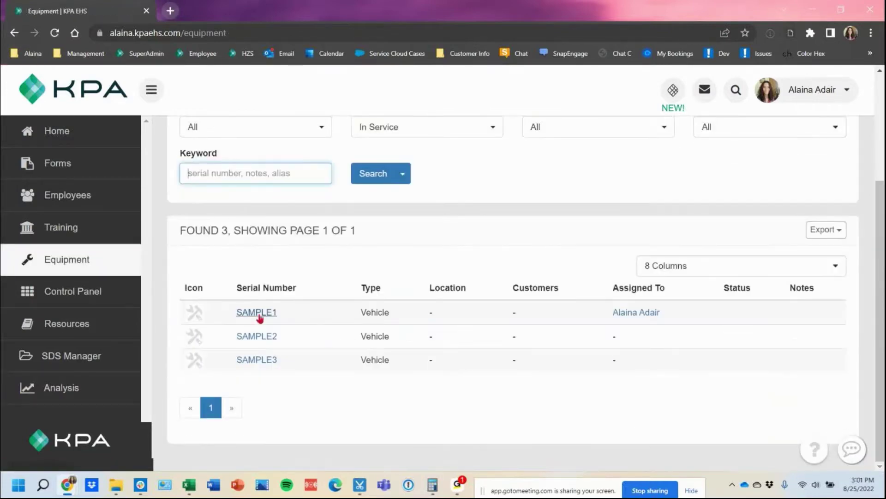
pyautogui.click(259, 319)
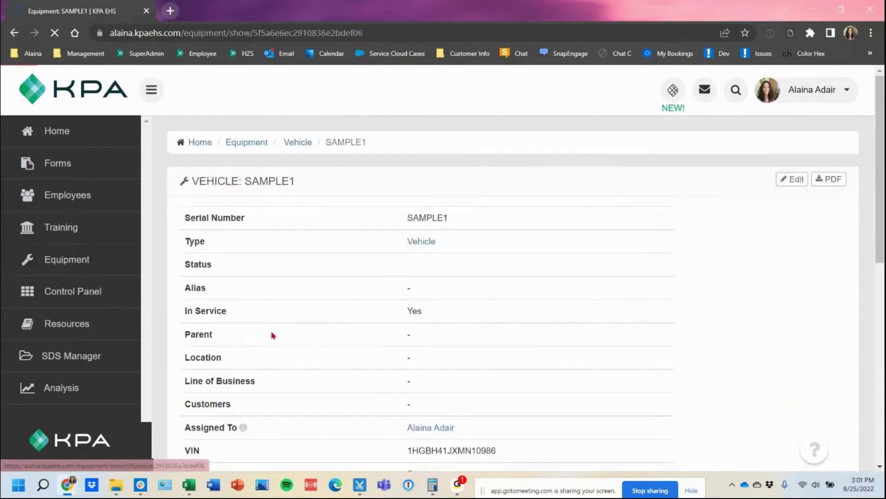
# Check that SAMPLE1's Mileage and Hours entries are blank, then go to Forms
pyautogui.scroll(-4, 496, 362)
pyautogui.moveTo(185, 332); pyautogui.dragTo(212, 335)
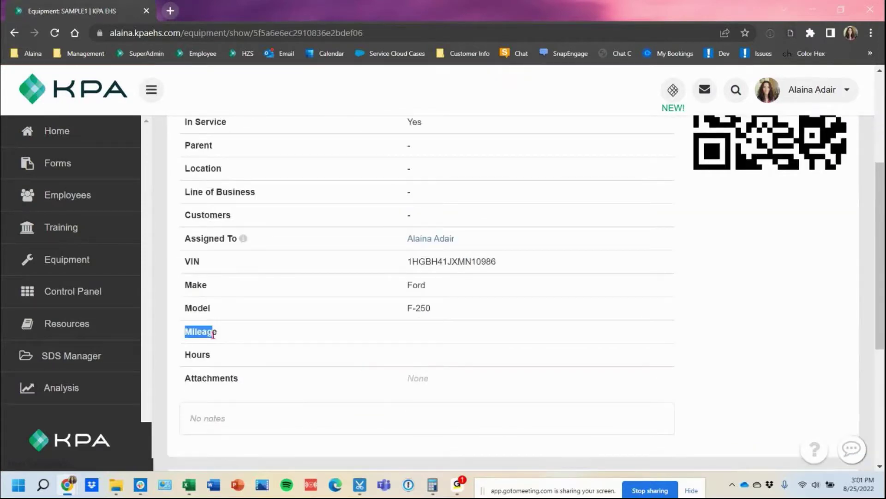
pyautogui.doubleClick(199, 354)
pyautogui.click(532, 377)
pyautogui.click(86, 162)
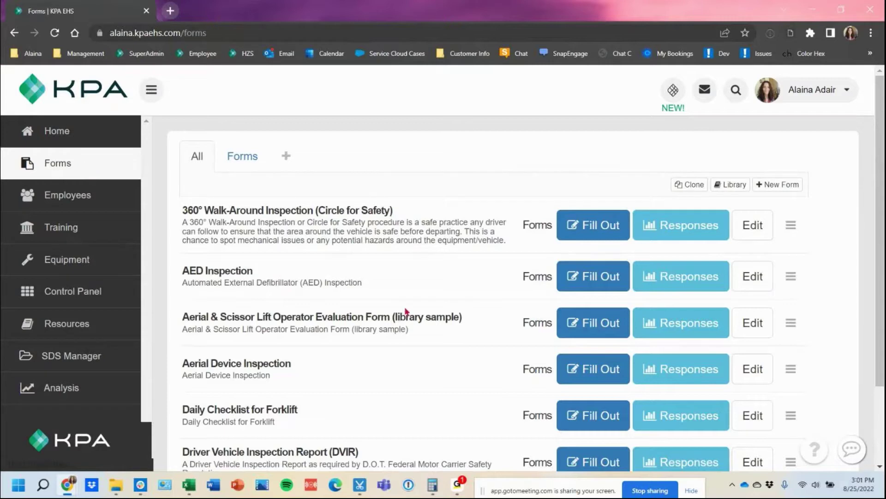
# Open the 360° Walk-Around Inspection form for editing
pyautogui.click(770, 231)
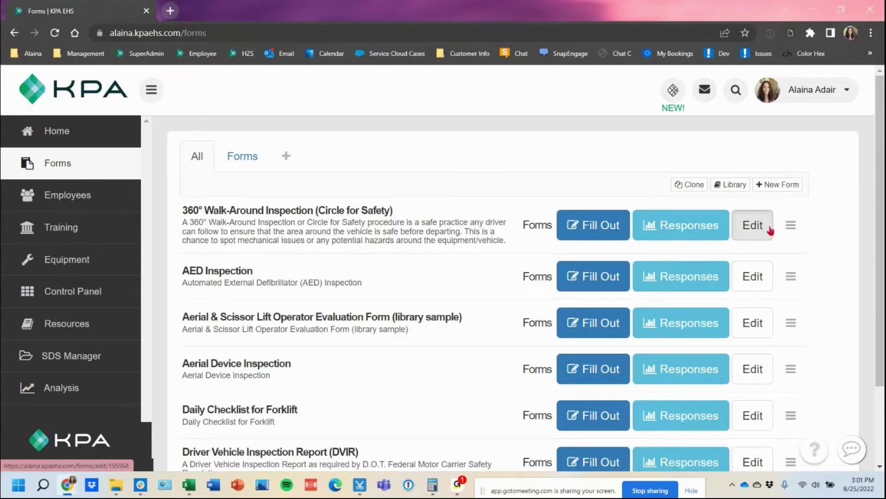
pyautogui.click(770, 231)
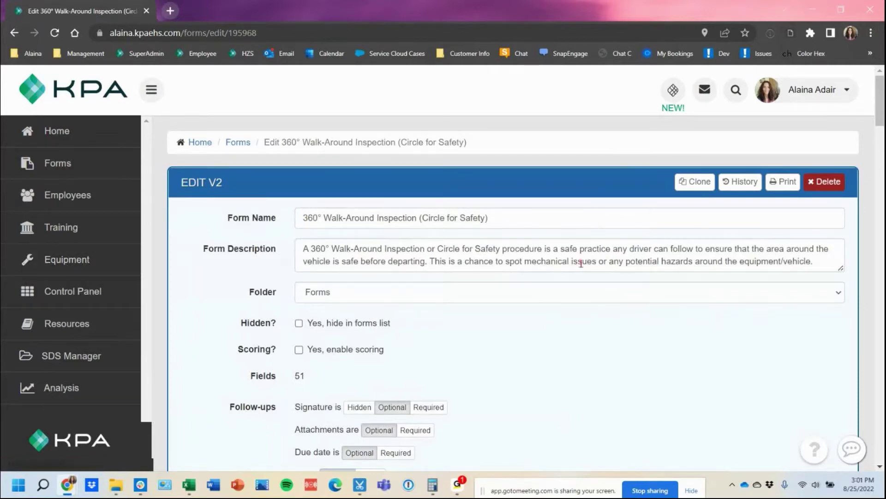
pyautogui.scroll(-12, 580, 263)
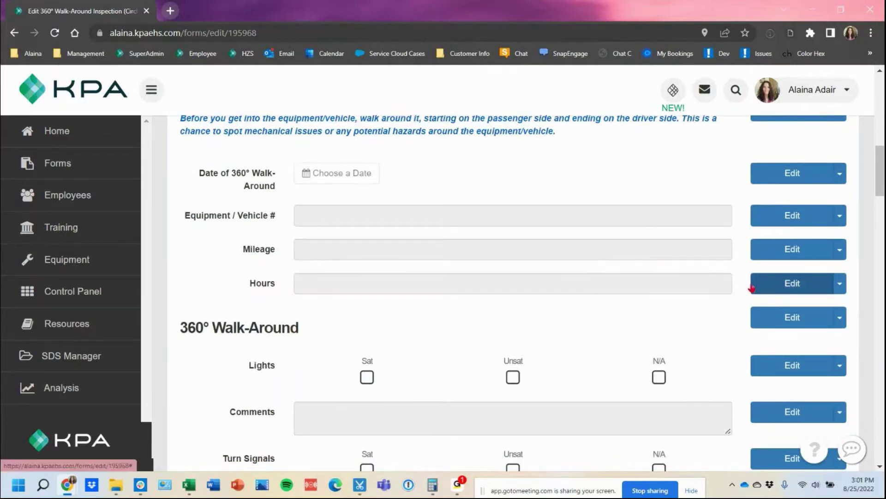
# Insert a Textbox field titled Mileage below Equipment / Vehicle #
pyautogui.click(840, 216)
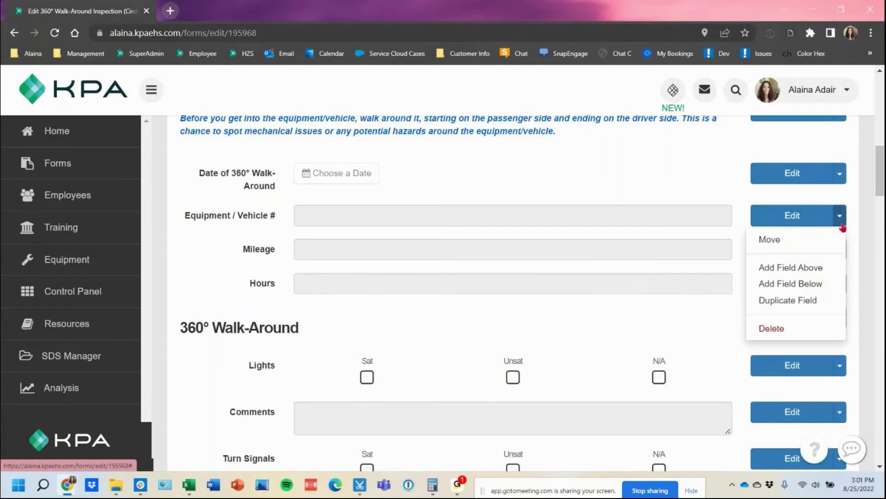
pyautogui.click(830, 289)
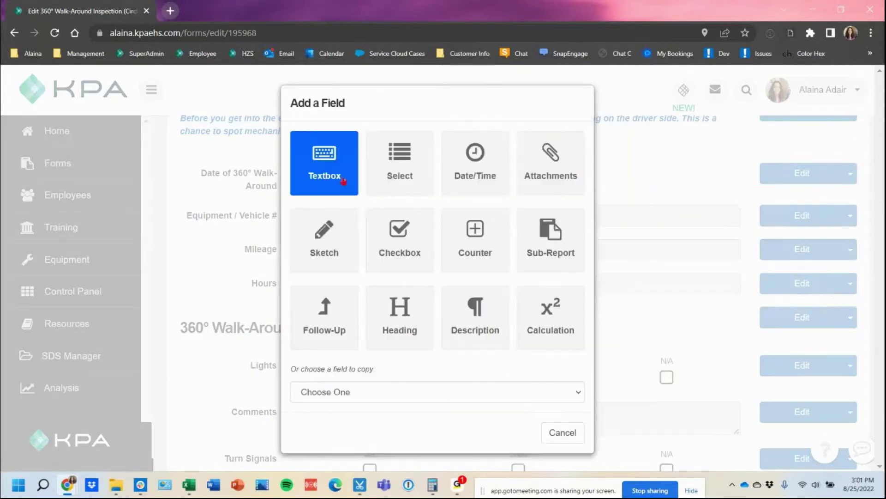
pyautogui.click(342, 185)
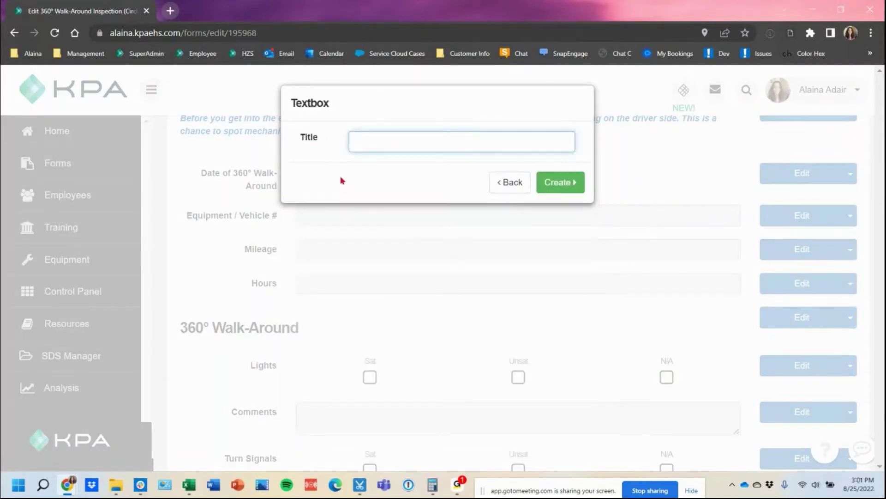
pyautogui.write('Mileage')
pyautogui.press('Return')
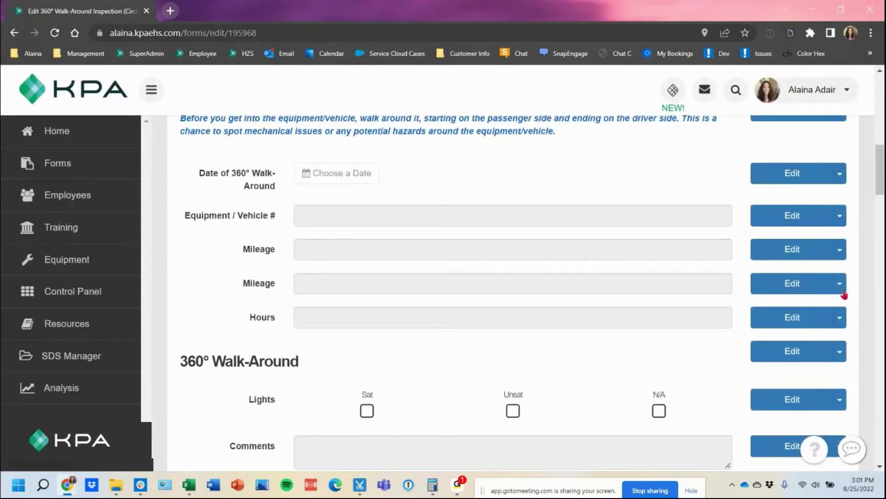
# Delete the duplicate second Mileage field
pyautogui.click(842, 288)
pyautogui.click(790, 396)
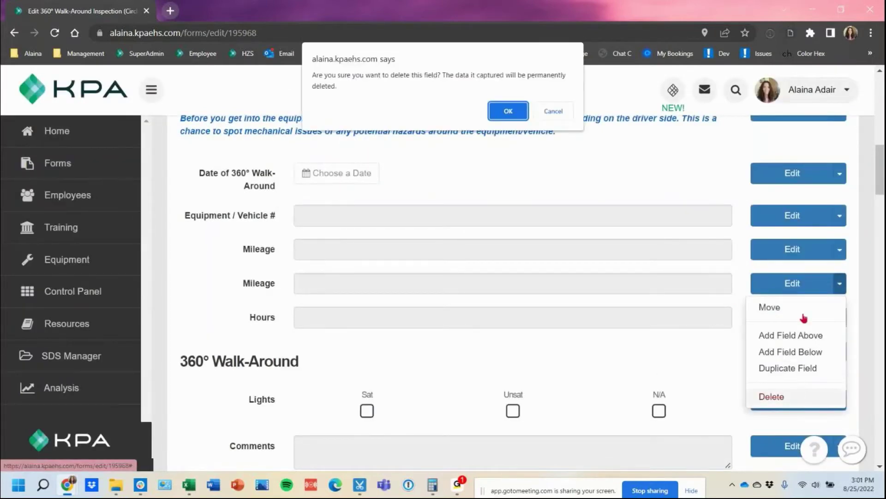
pyautogui.click(505, 119)
# Set both the Mileage and Hours fields to use the Numbers keyboard
pyautogui.click(762, 286)
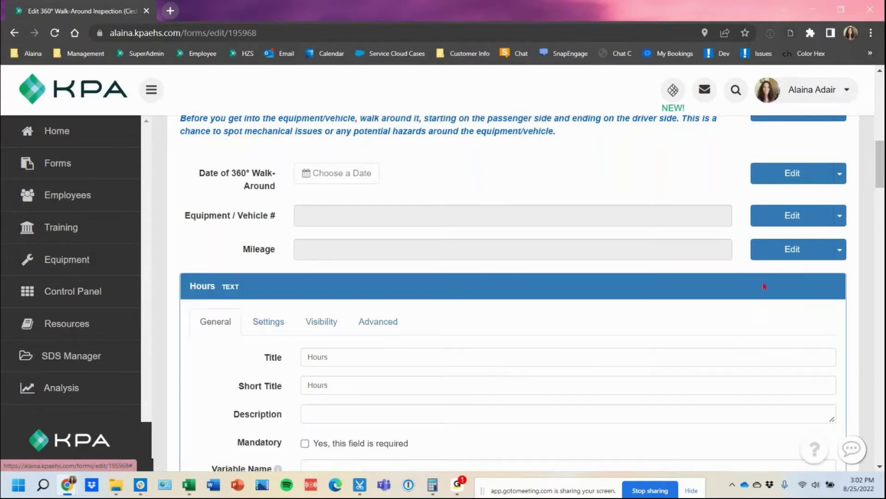
pyautogui.click(790, 249)
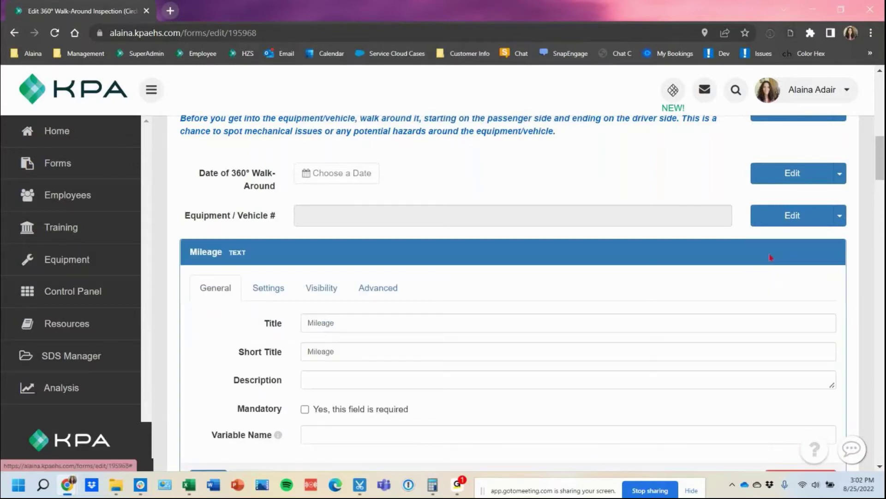
pyautogui.click(281, 291)
pyautogui.click(362, 351)
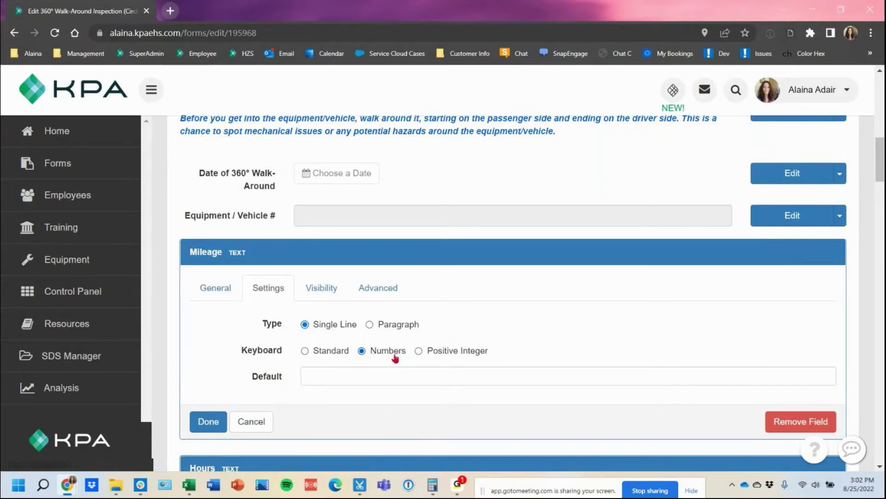
pyautogui.click(203, 422)
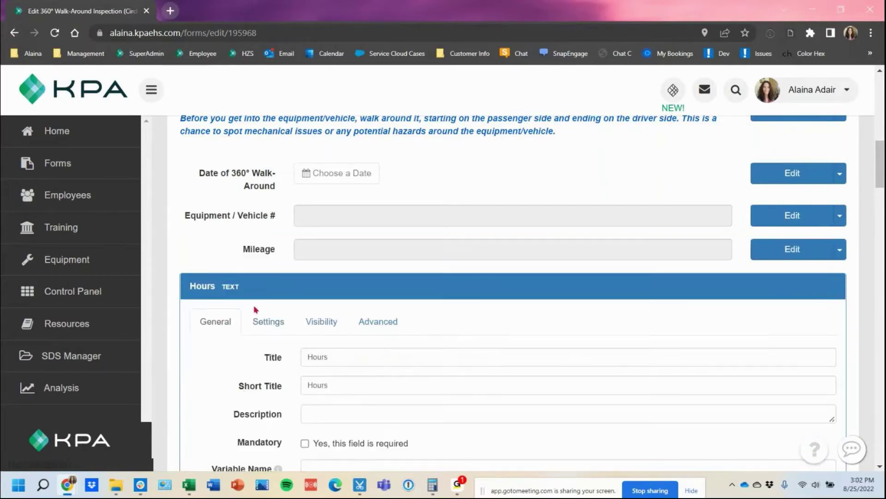
pyautogui.click(264, 323)
pyautogui.scroll(-1, 336, 329)
pyautogui.click(362, 320)
pyautogui.click(208, 390)
# Remove the old text Equipment / Vehicle # field
pyautogui.click(765, 161)
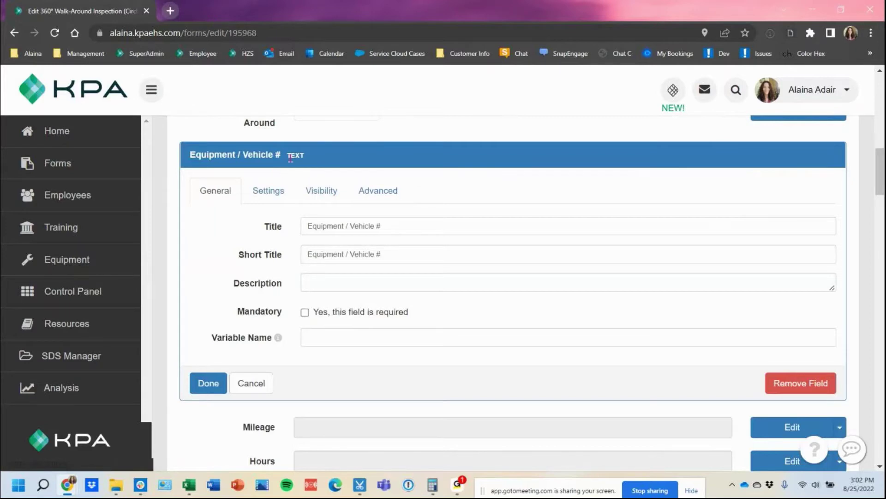
pyautogui.tripleClick(383, 226)
pyautogui.hotkey('ctrl', 'c')
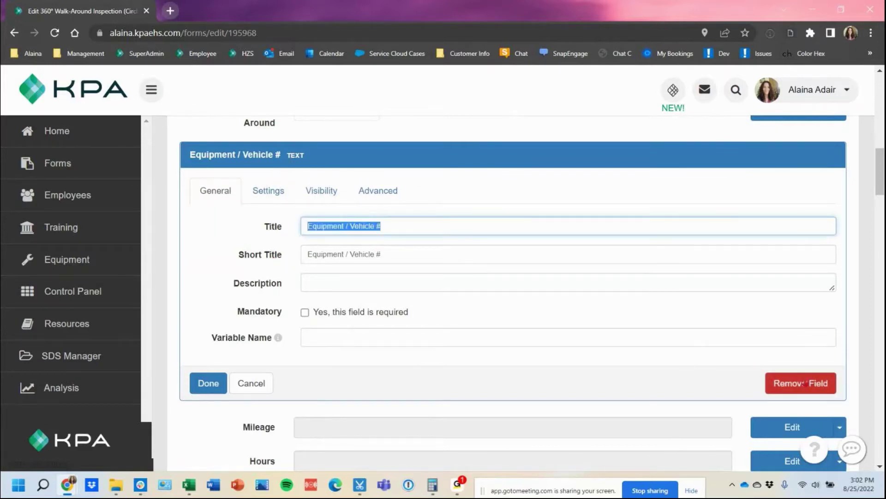
pyautogui.click(804, 382)
# Confirm the removal and create an Equipment / Vehicle # Select field below the date
pyautogui.click(510, 109)
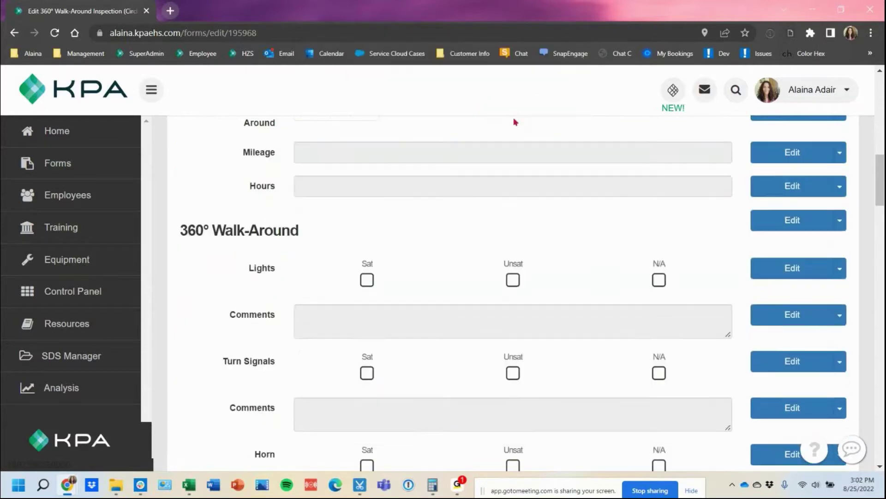
pyautogui.scroll(1, 508, 154)
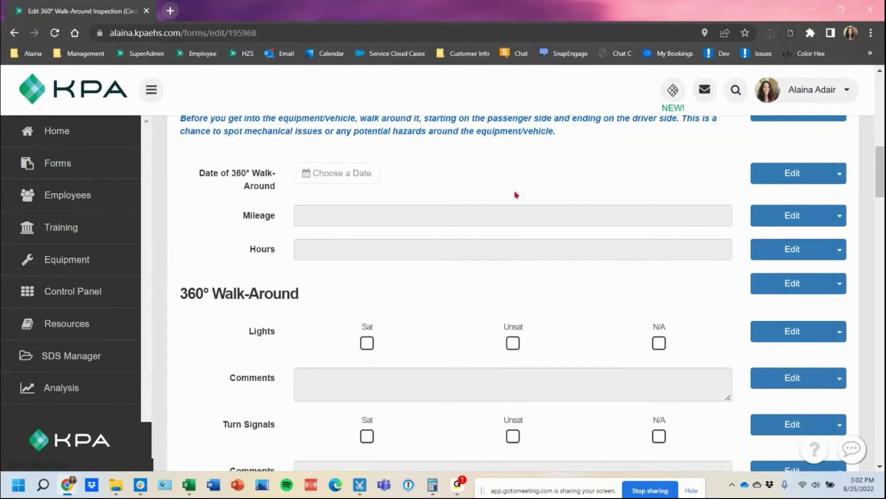
pyautogui.click(841, 175)
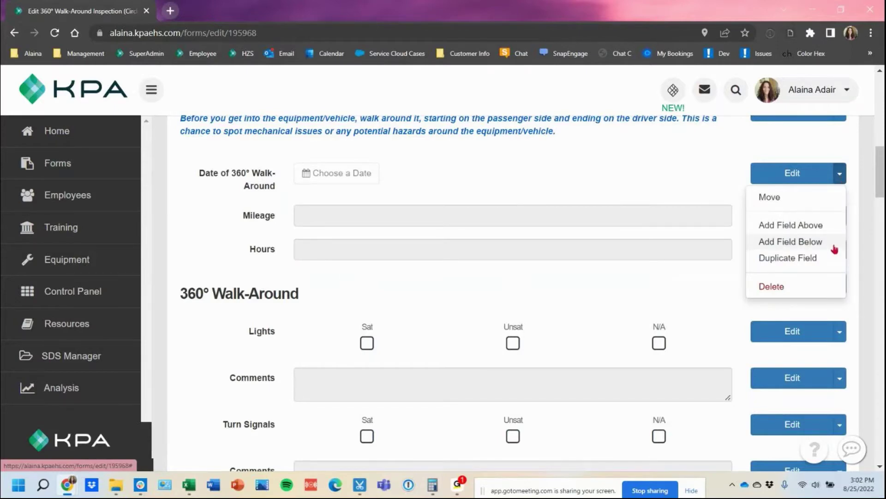
pyautogui.click(813, 242)
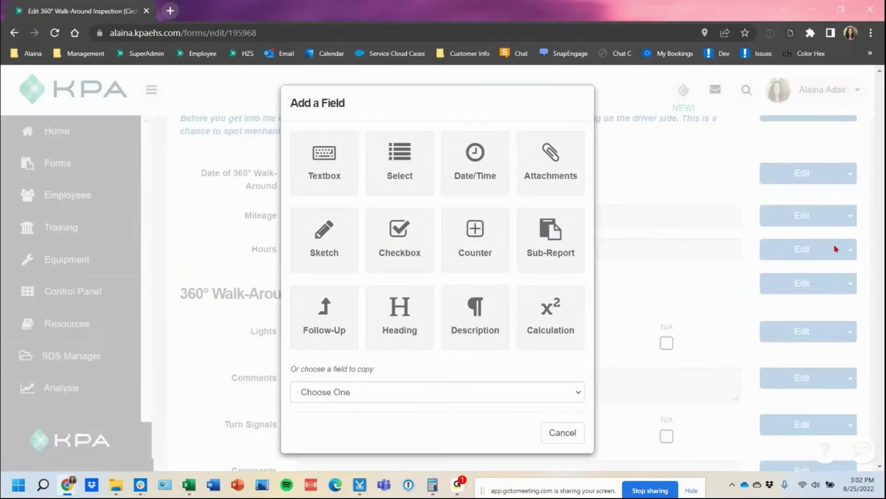
pyautogui.click(428, 181)
pyautogui.hotkey('ctrl', 'v')
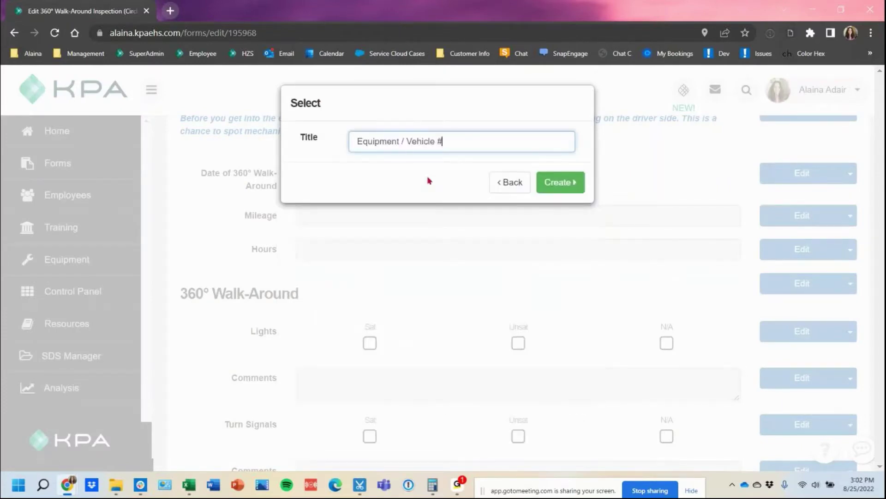
pyautogui.click(567, 192)
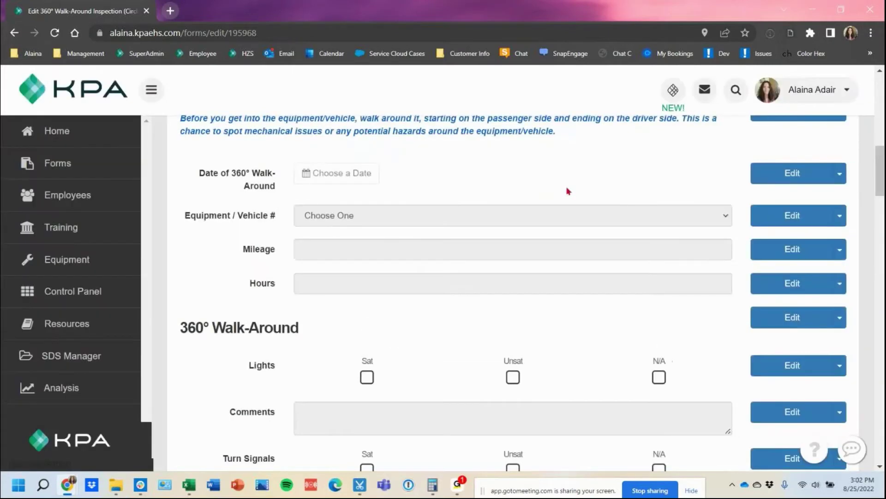
# Set the Equipment / Vehicle # dropdown's Source to Equipment
pyautogui.click(777, 226)
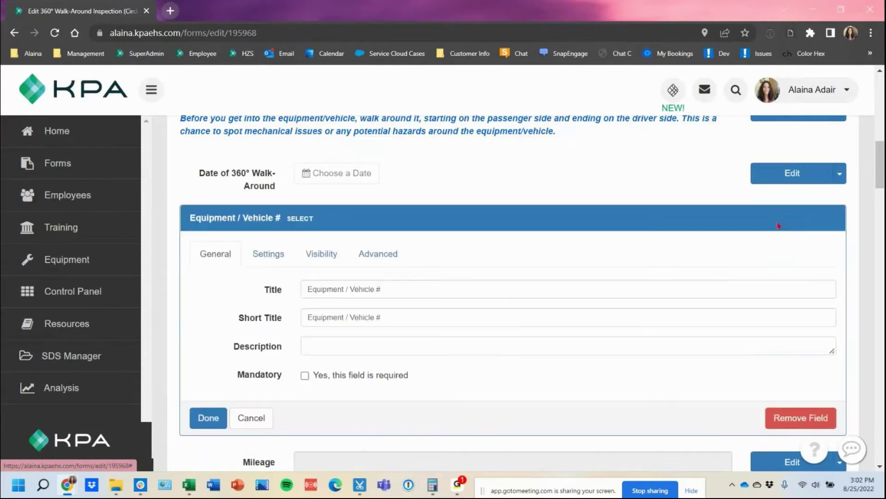
pyautogui.click(257, 263)
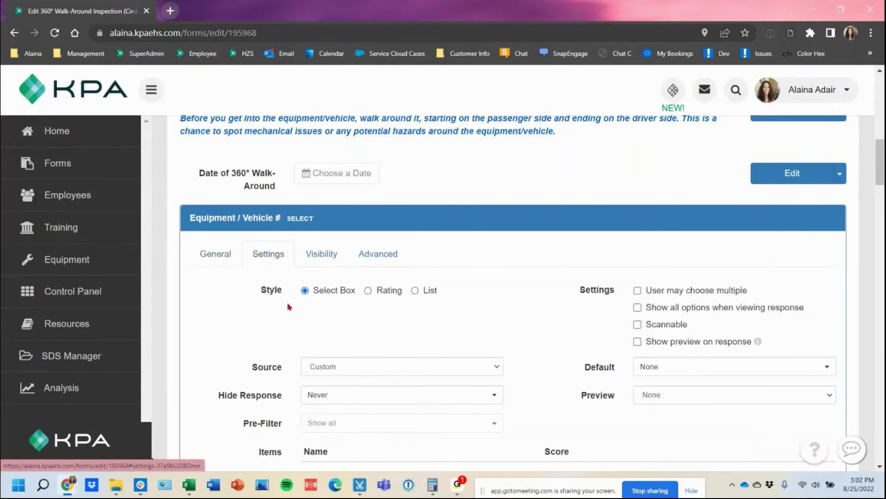
pyautogui.moveTo(252, 368); pyautogui.dragTo(282, 372)
pyautogui.click(348, 372)
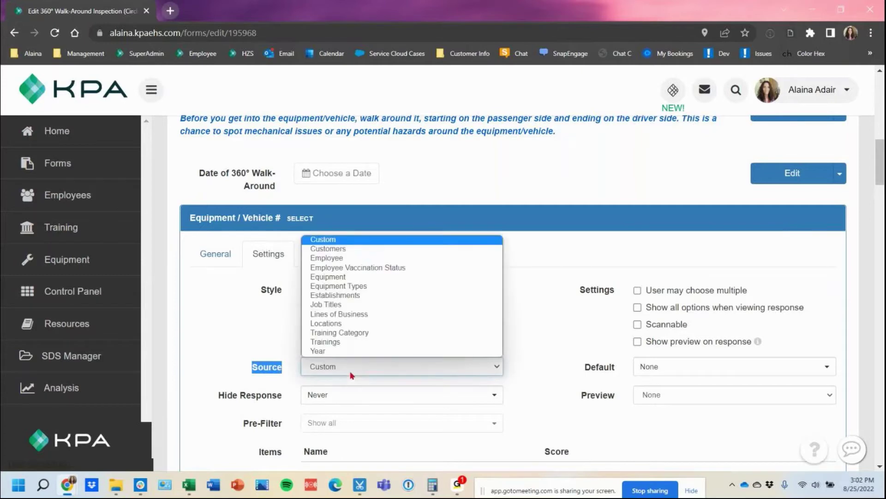
pyautogui.click(363, 278)
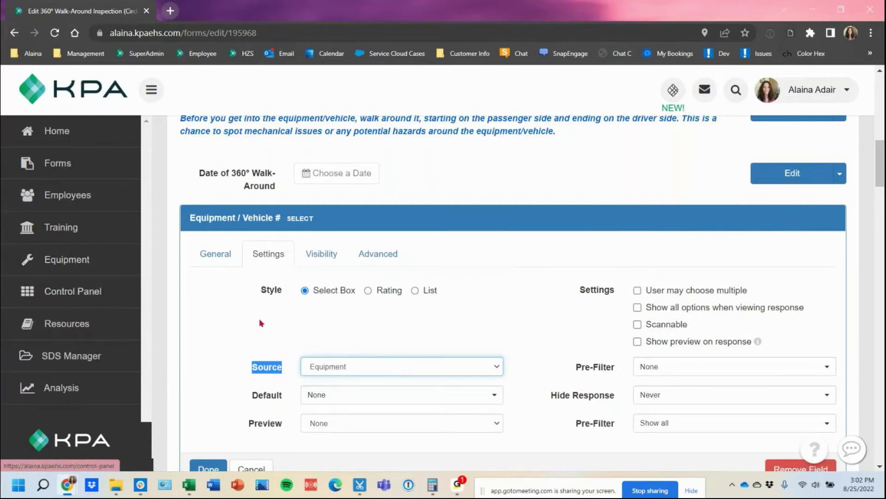
pyautogui.scroll(-3, 276, 316)
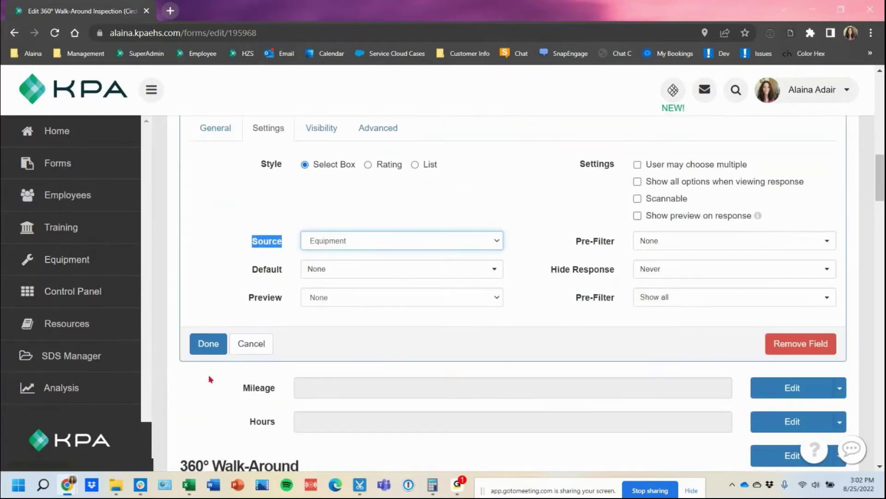
pyautogui.click(209, 342)
# Save the edited walk-around inspection form
pyautogui.scroll(4, 280, 303)
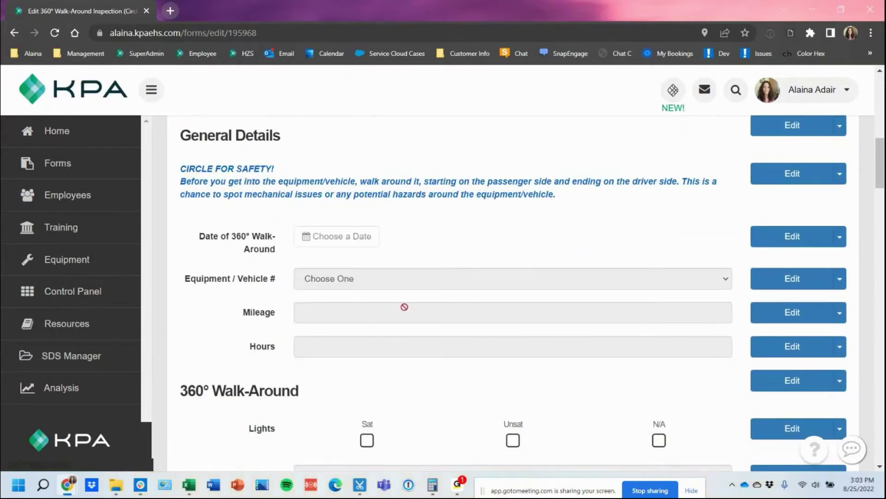
pyautogui.scroll(3, 467, 307)
pyautogui.scroll(1, 449, 299)
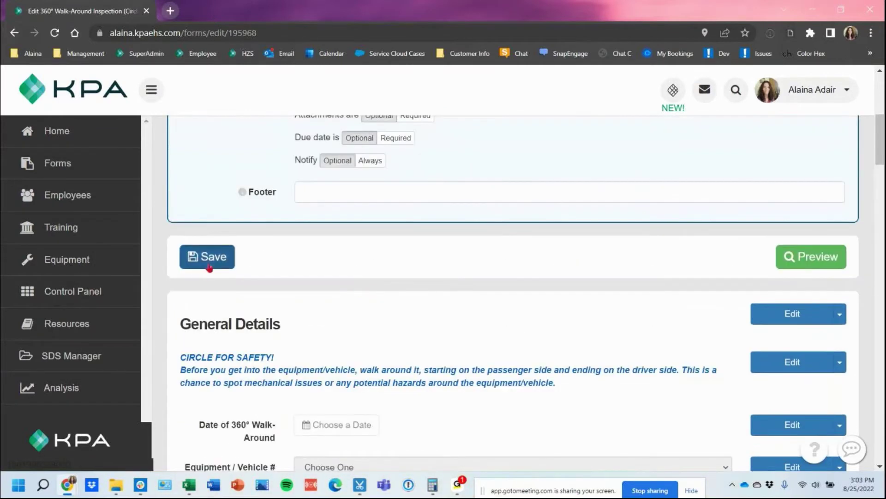
pyautogui.click(208, 256)
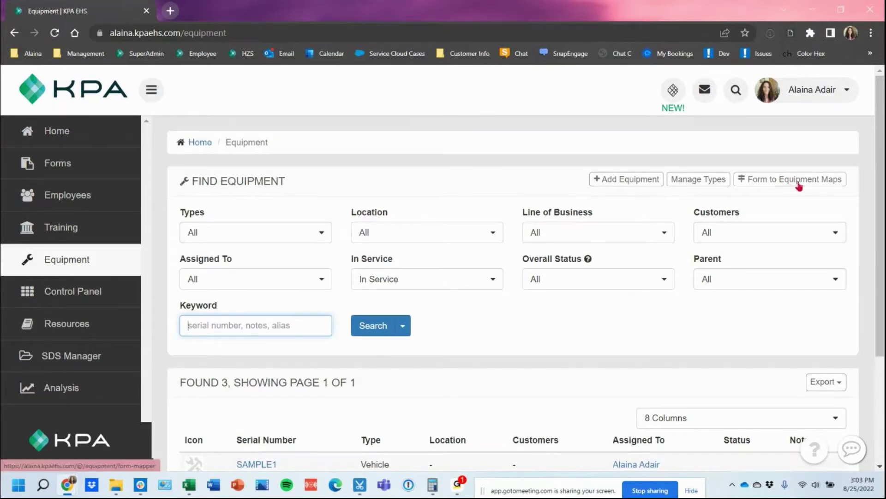
# Add a mapping for 360° Walk-Around Inspection keyed on its Equipment / Vehicle # field
pyautogui.click(799, 184)
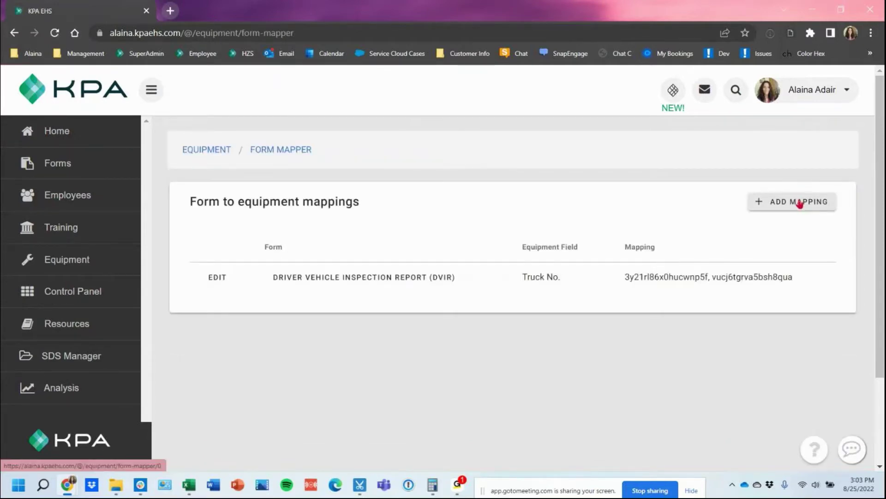
pyautogui.click(799, 202)
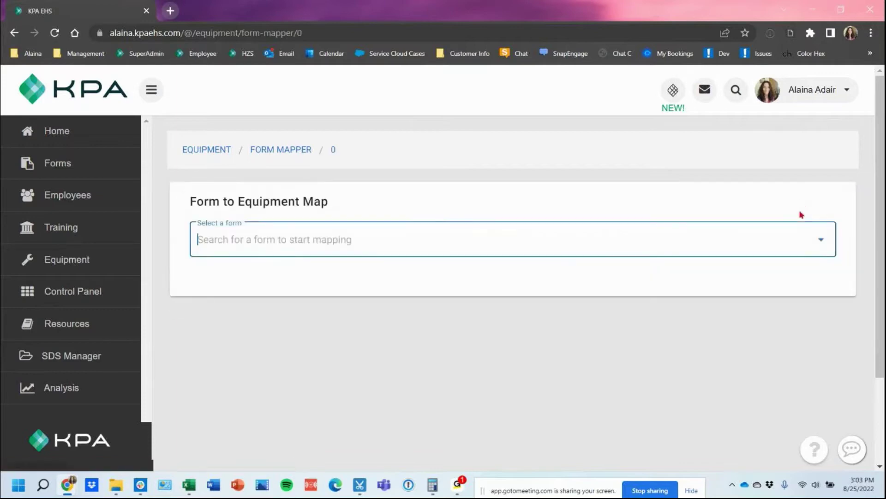
pyautogui.click(480, 248)
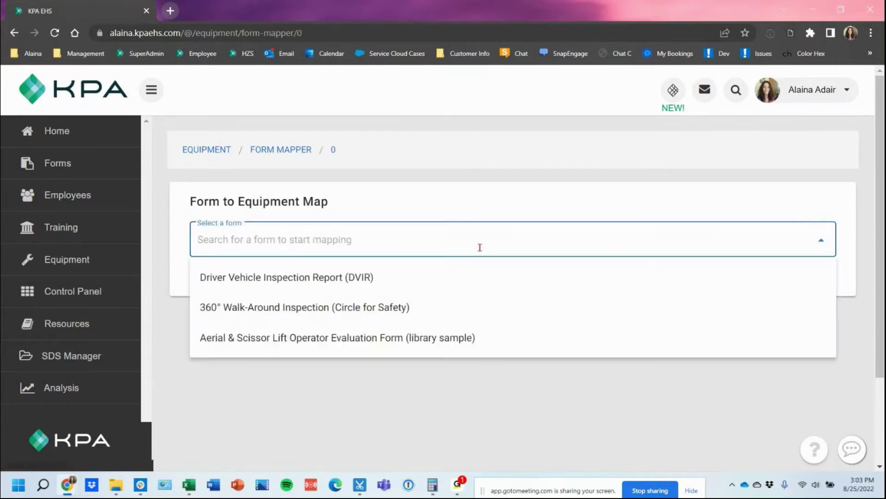
pyautogui.click(361, 308)
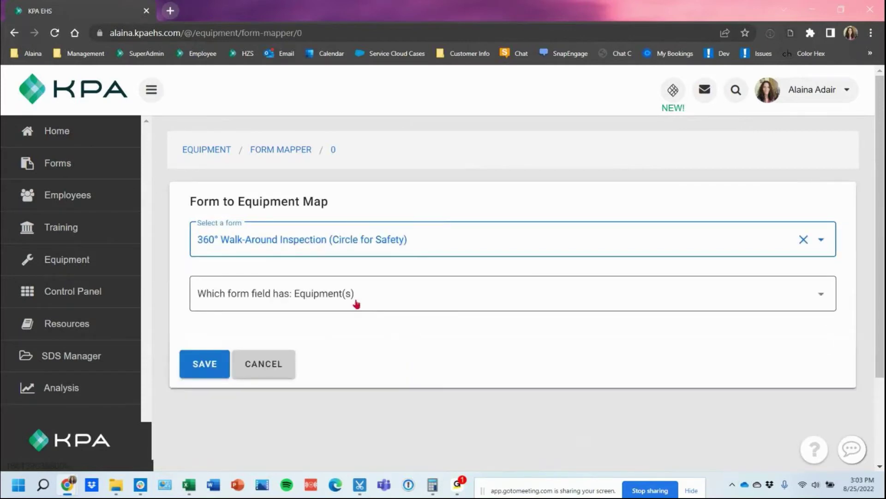
pyautogui.click(384, 308)
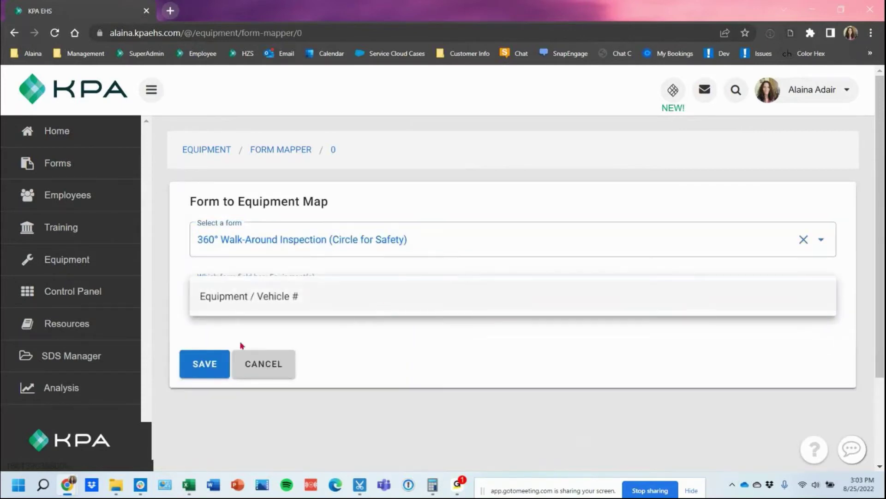
pyautogui.click(325, 302)
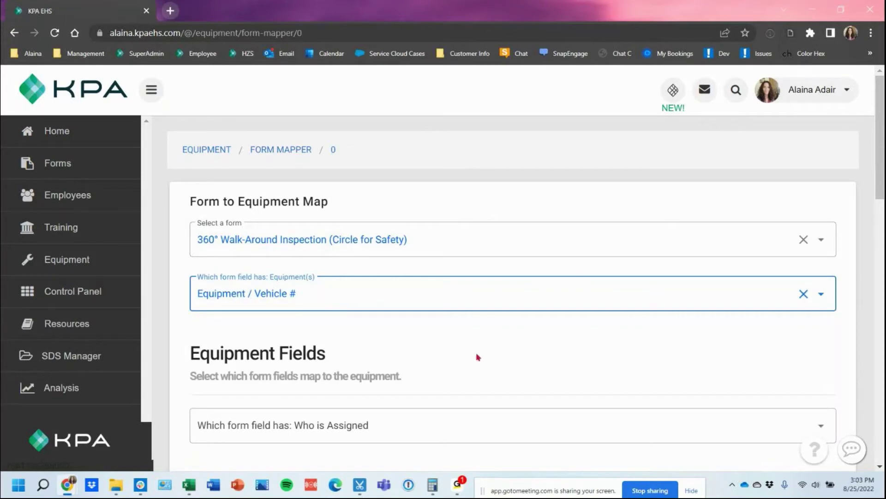
pyautogui.scroll(-1, 477, 358)
pyautogui.scroll(-1, 478, 356)
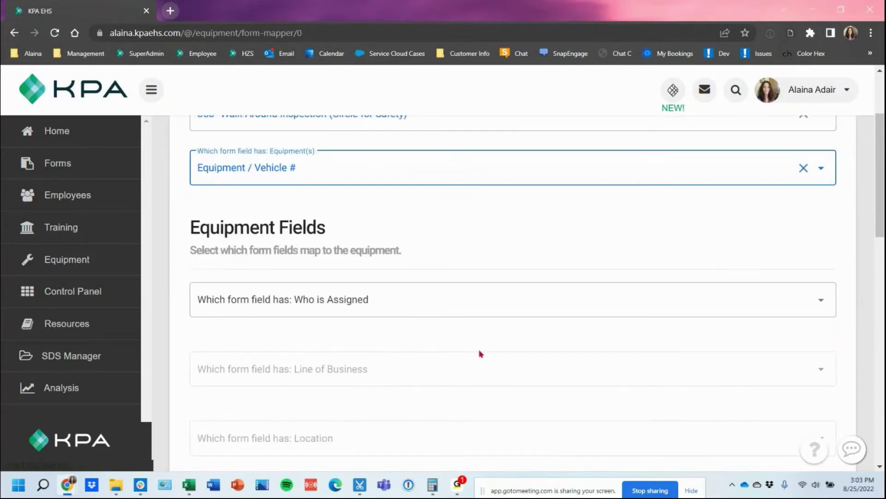
pyautogui.scroll(-1, 480, 354)
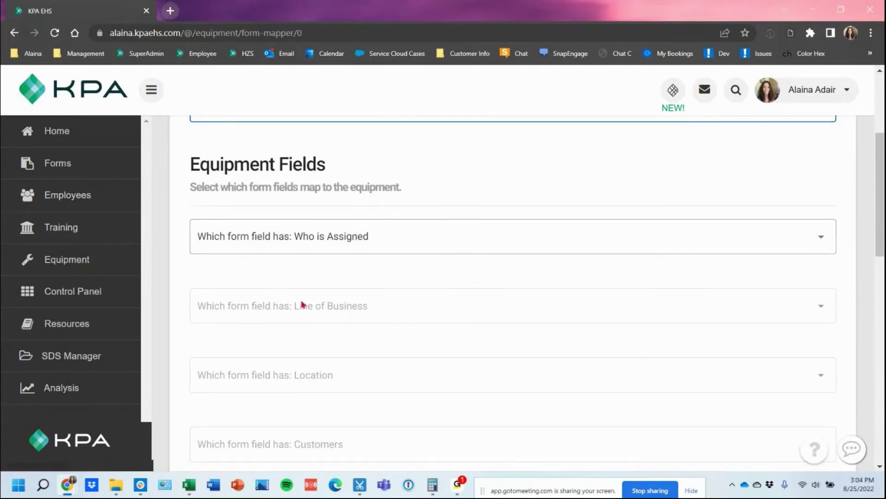
pyautogui.scroll(-3, 383, 358)
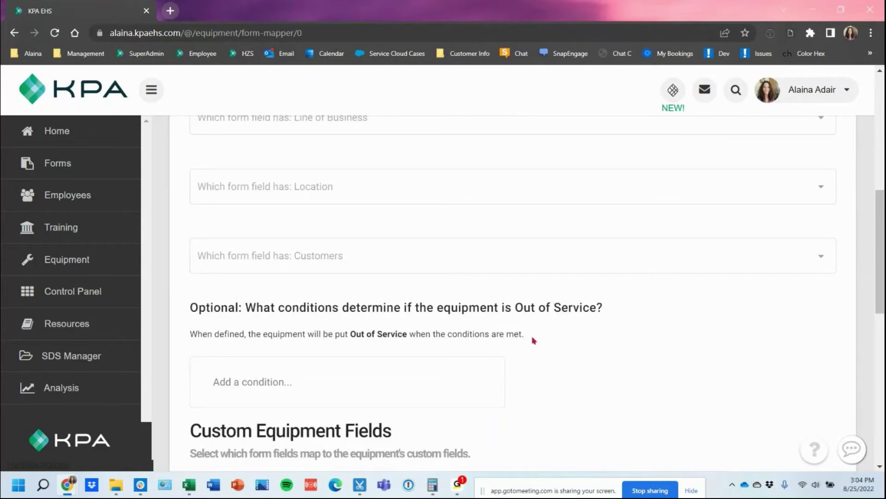
pyautogui.moveTo(525, 335); pyautogui.dragTo(350, 335)
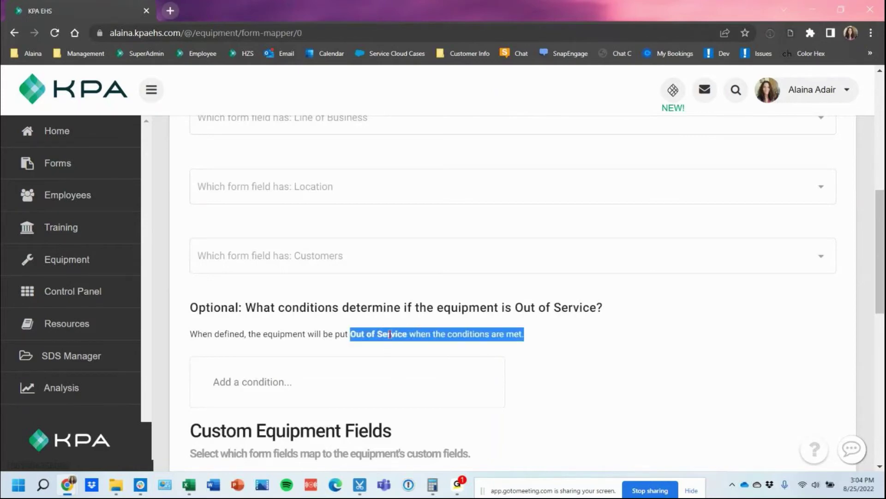
pyautogui.click(546, 339)
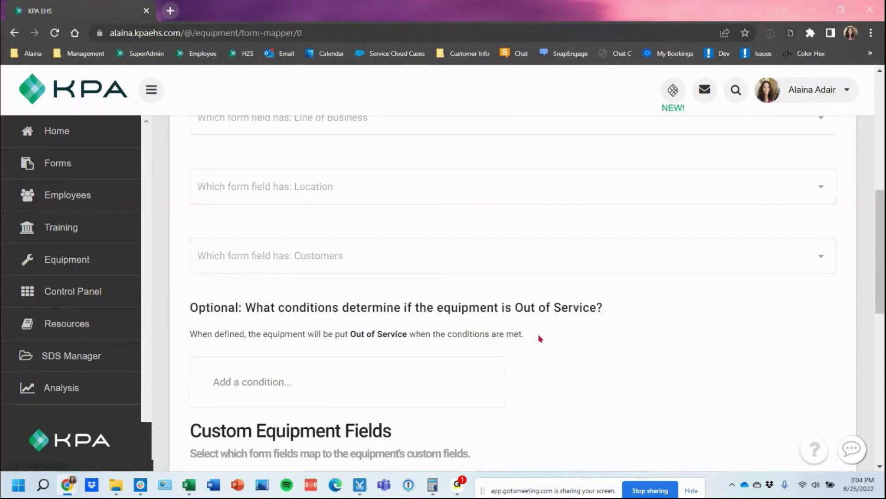
# Add an Out of Service condition: Overall Condition of Vehicle equals Unsat
pyautogui.click(276, 388)
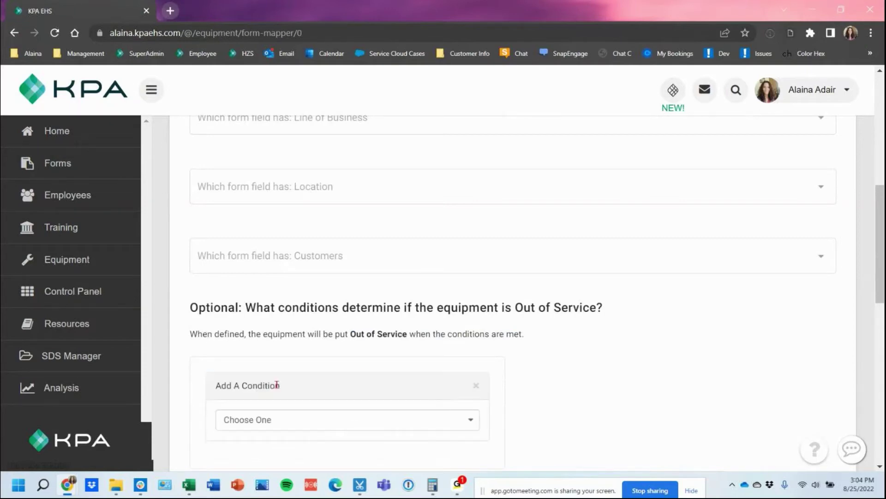
pyautogui.click(277, 426)
pyautogui.scroll(-1, 293, 360)
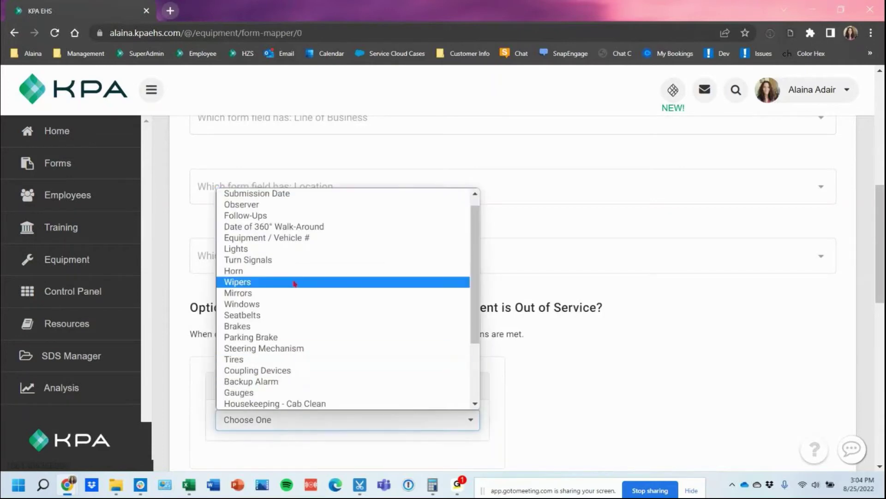
pyautogui.scroll(-3, 294, 291)
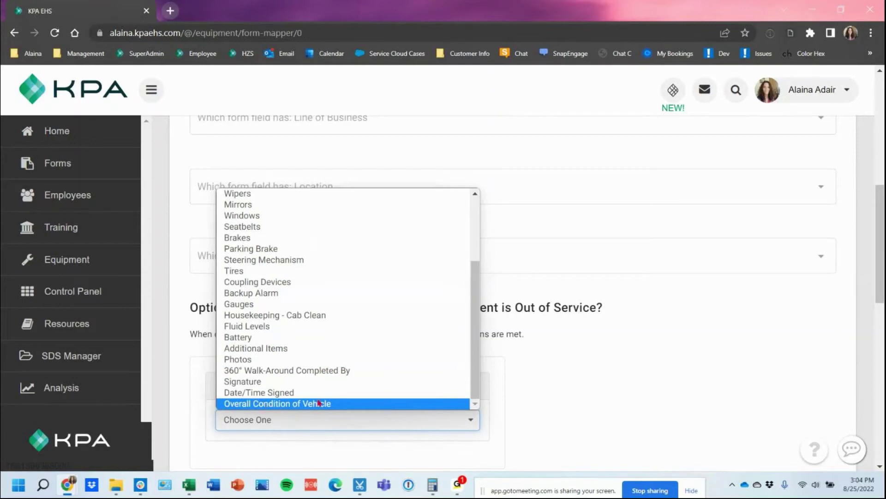
pyautogui.click(359, 404)
pyautogui.scroll(-3, 384, 348)
pyautogui.click(300, 321)
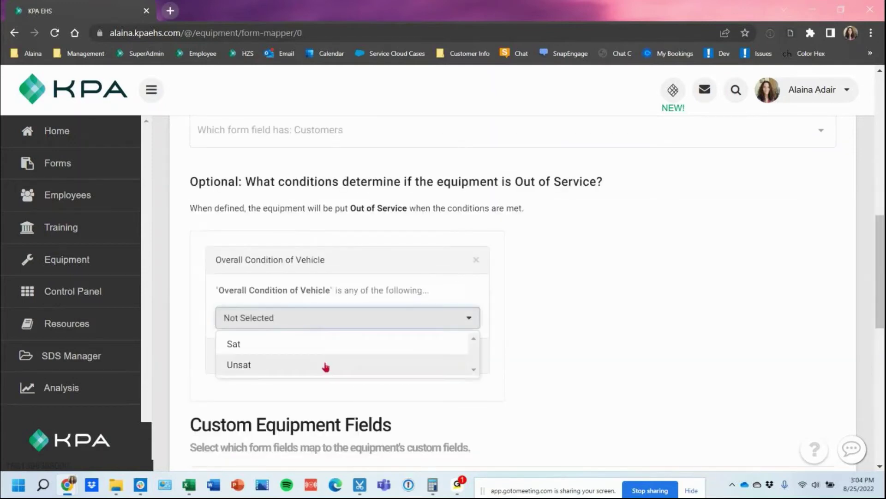
pyautogui.click(349, 367)
pyautogui.click(228, 356)
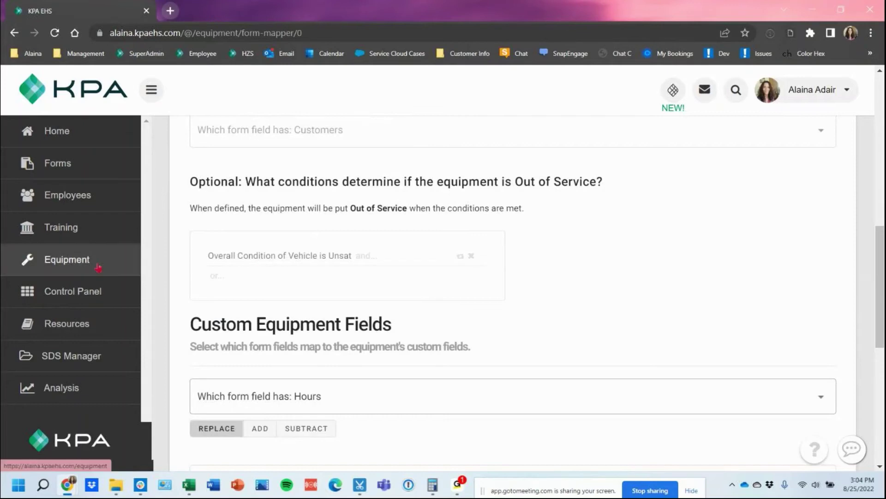
# In a new Equipment tab, search Out of Service equipment, then return to the mapper
pyautogui.rightClick(113, 260)
pyautogui.click(119, 276)
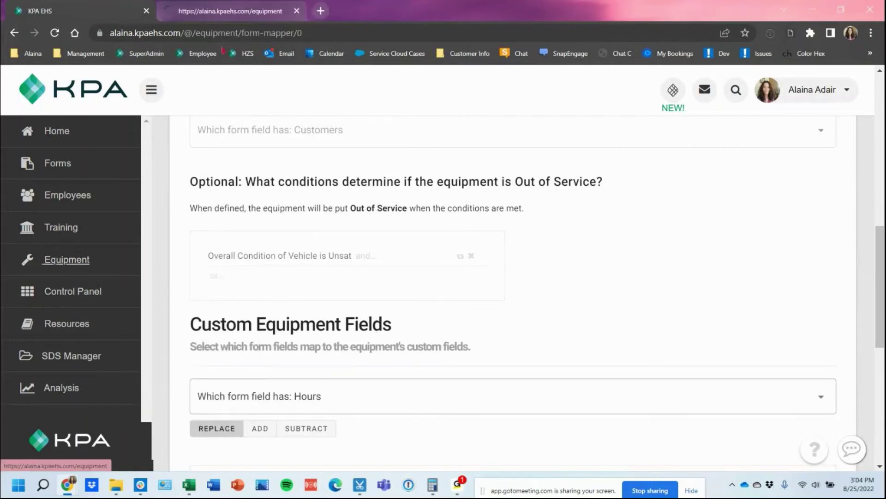
pyautogui.click(223, 5)
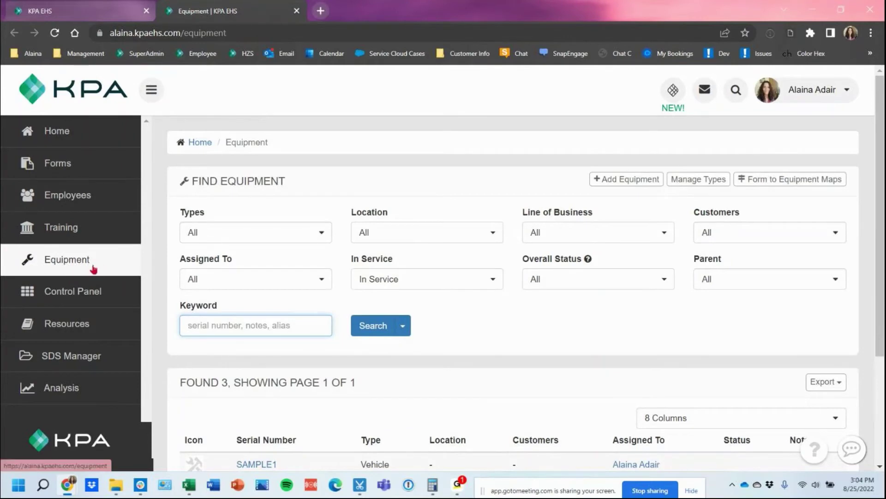
pyautogui.click(419, 278)
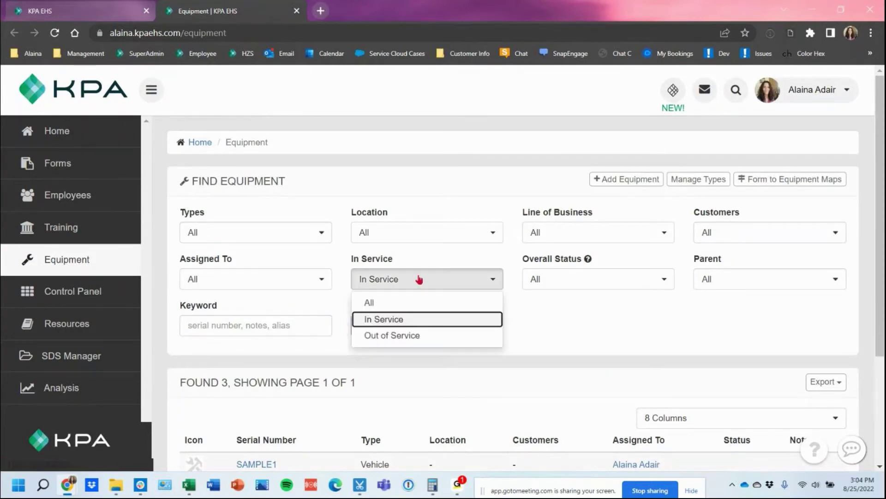
pyautogui.click(438, 335)
pyautogui.click(377, 336)
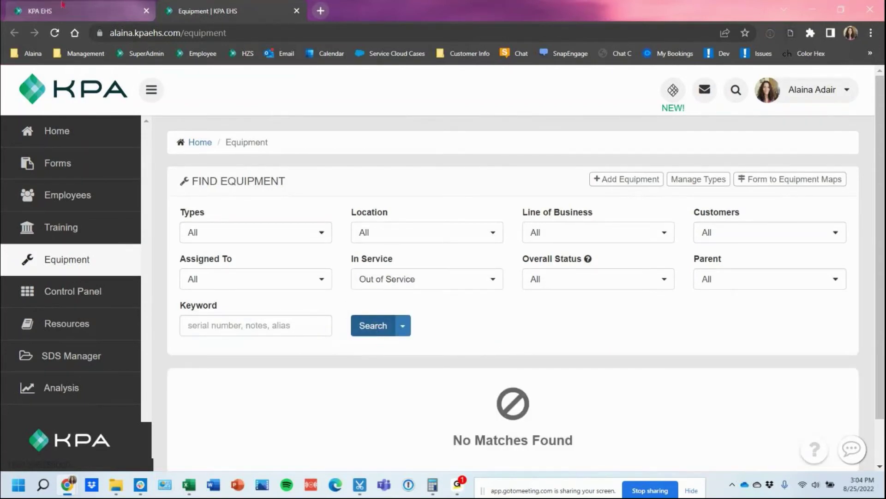
pyautogui.click(208, 11)
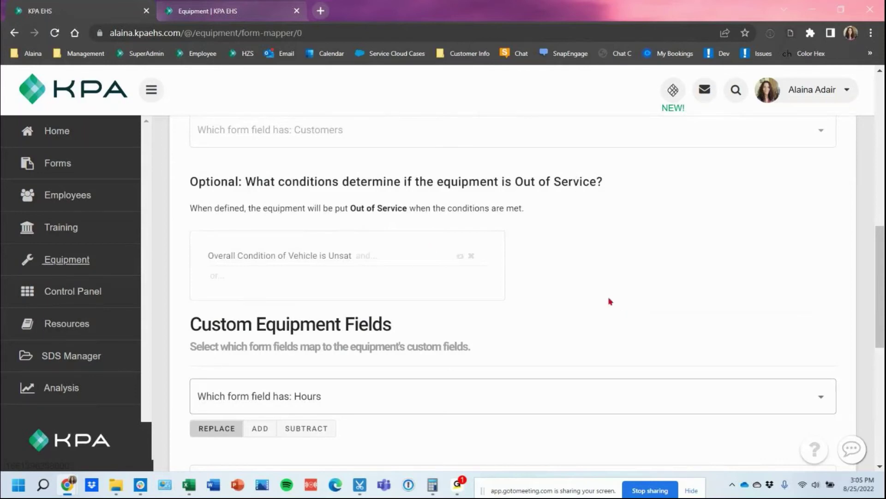
# Map form Hours to equipment Hours and form Mileage to equipment Mileage, then save
pyautogui.scroll(-3, 609, 300)
pyautogui.click(471, 272)
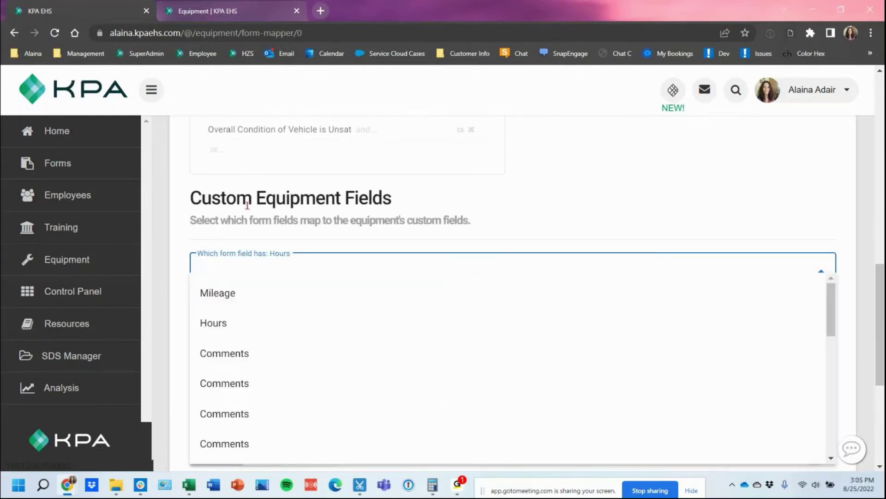
pyautogui.click(349, 324)
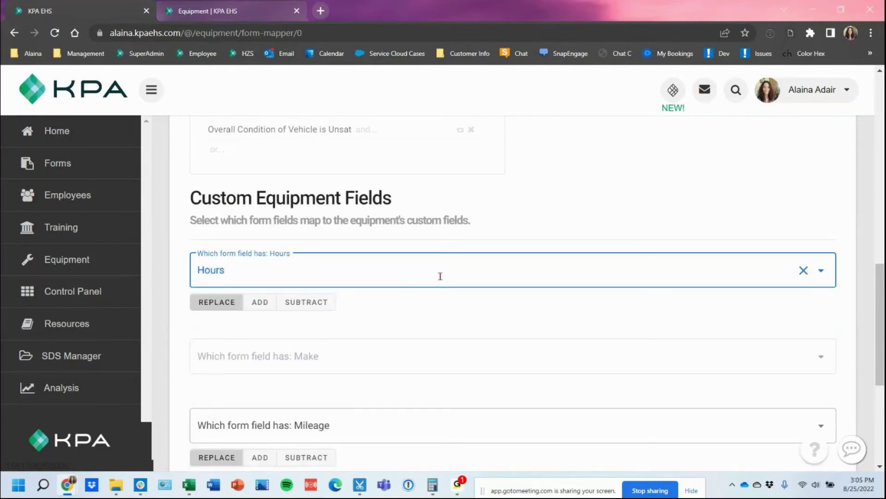
pyautogui.scroll(-1, 405, 268)
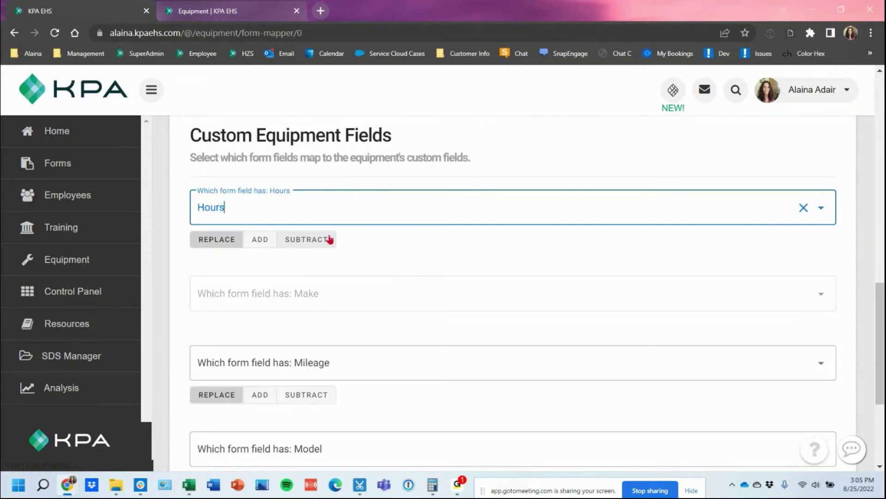
pyautogui.scroll(-1, 328, 247)
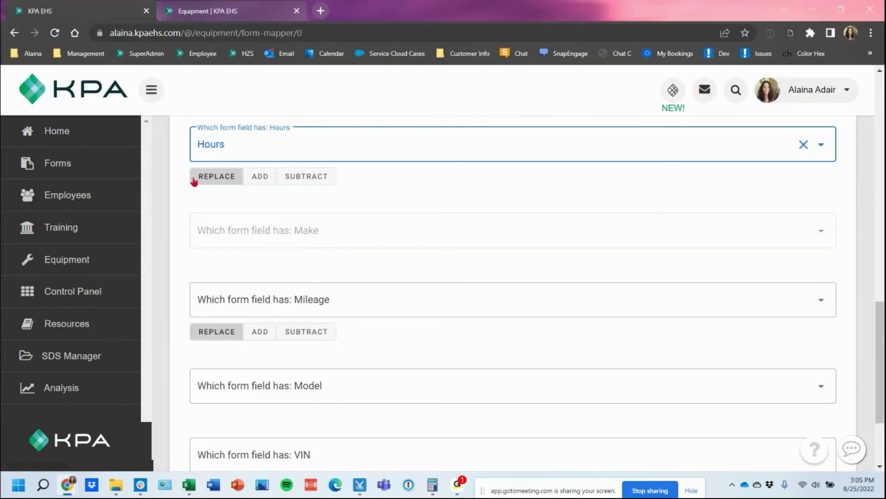
pyautogui.click(317, 288)
pyautogui.click(316, 293)
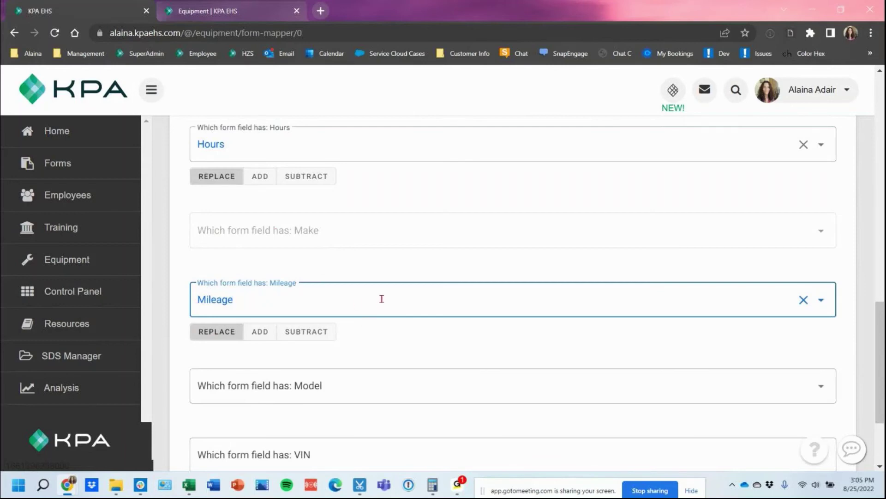
pyautogui.scroll(-2, 384, 299)
pyautogui.scroll(-1, 385, 299)
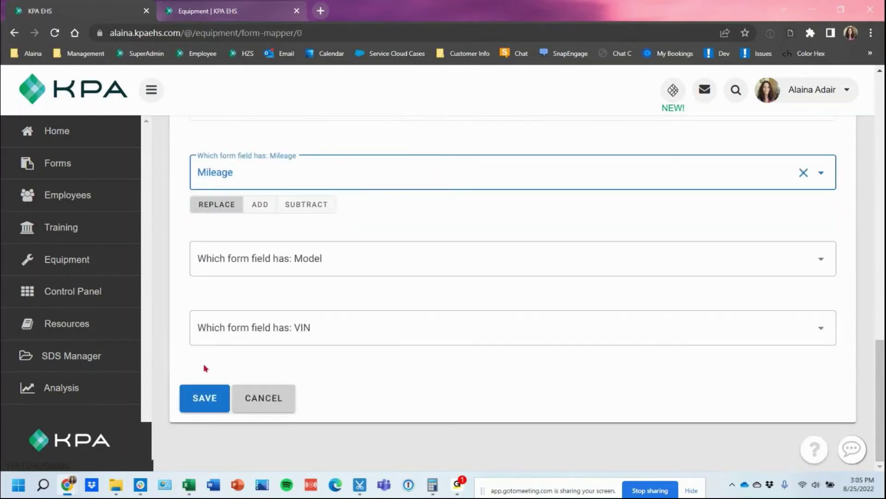
pyautogui.click(190, 399)
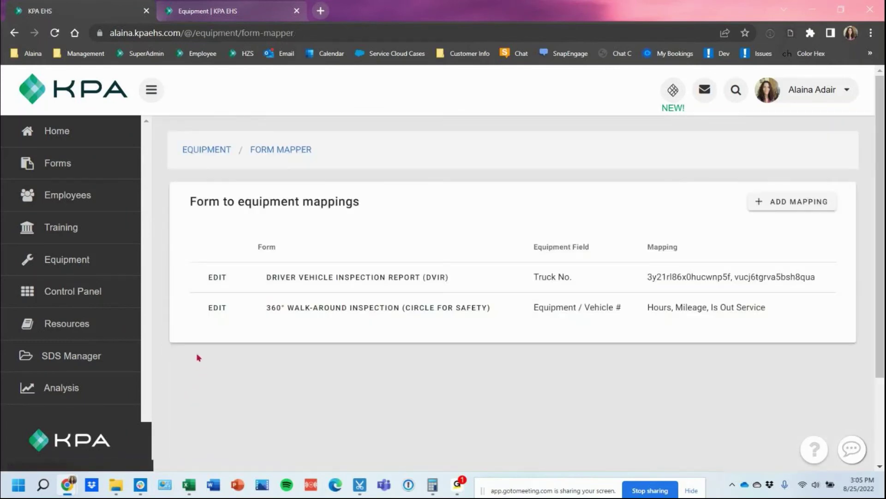
# Start a 360° Walk-Around Inspection from Forms with SAMPLE1 as the Equipment / Vehicle #
pyautogui.click(76, 169)
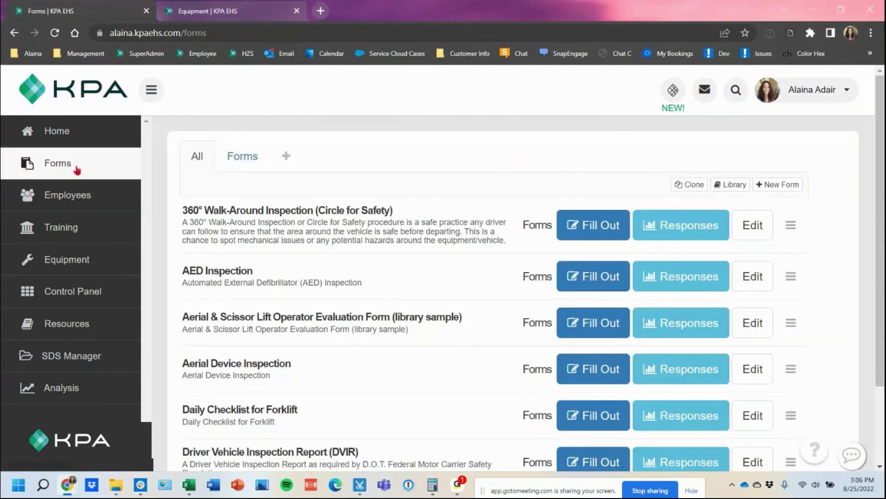
pyautogui.click(608, 237)
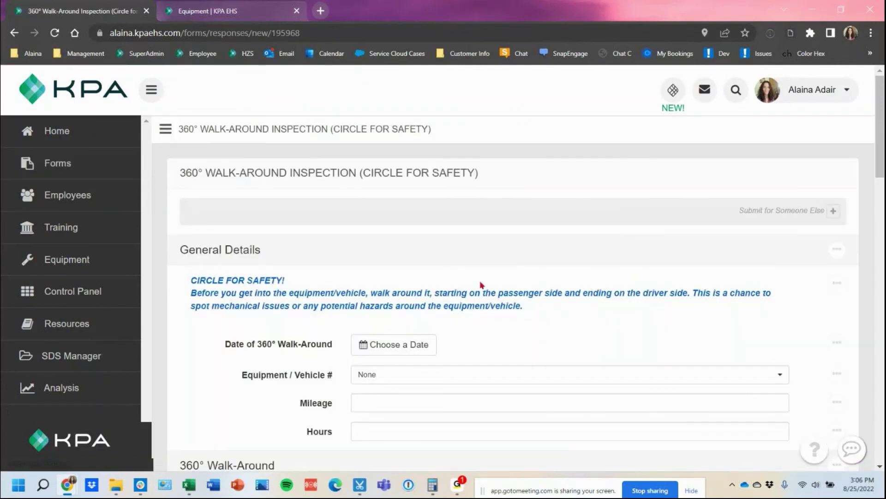
pyautogui.click(471, 315)
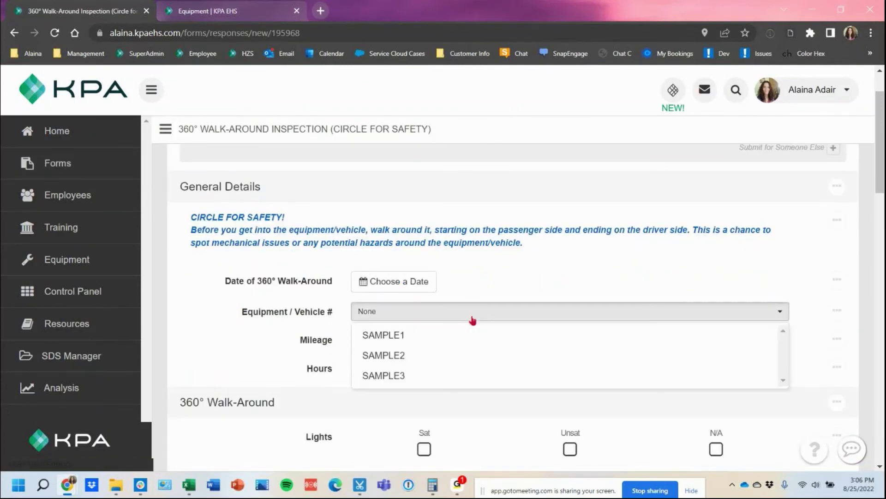
pyautogui.click(461, 340)
# Review the Maps to Mileage and Maps to Hours notes on the inspection fields
pyautogui.scroll(-1, 549, 326)
pyautogui.scroll(-1, 548, 326)
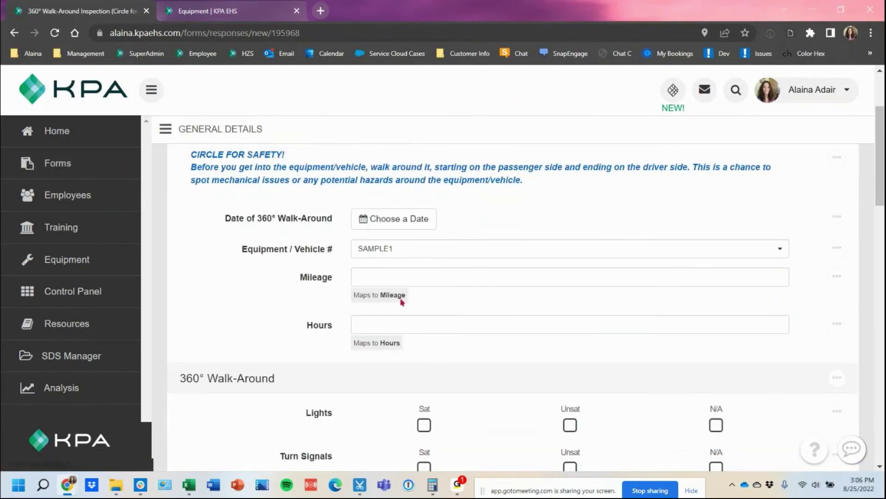
pyautogui.moveTo(375, 297); pyautogui.dragTo(414, 302)
pyautogui.moveTo(354, 343); pyautogui.dragTo(475, 378)
pyautogui.click(459, 328)
# Enter Mileage 101 and Hours 25 on the SAMPLE1 inspection and submit it
pyautogui.click(414, 272)
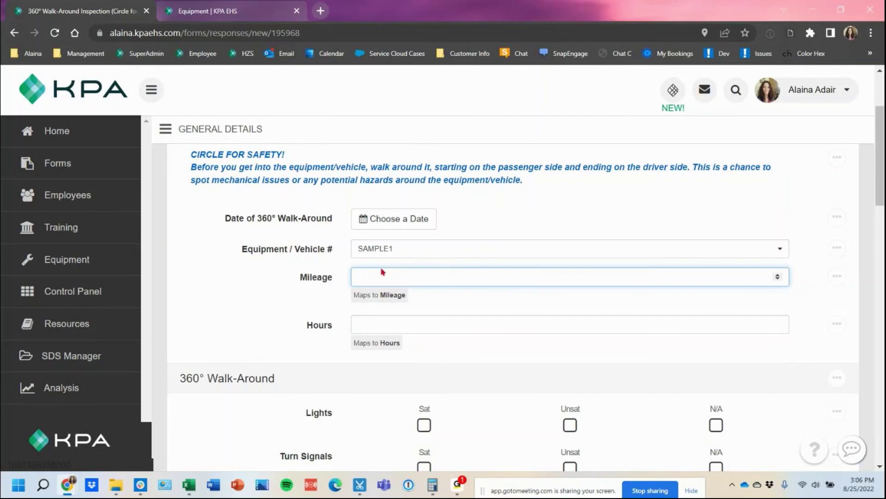
pyautogui.write('101')
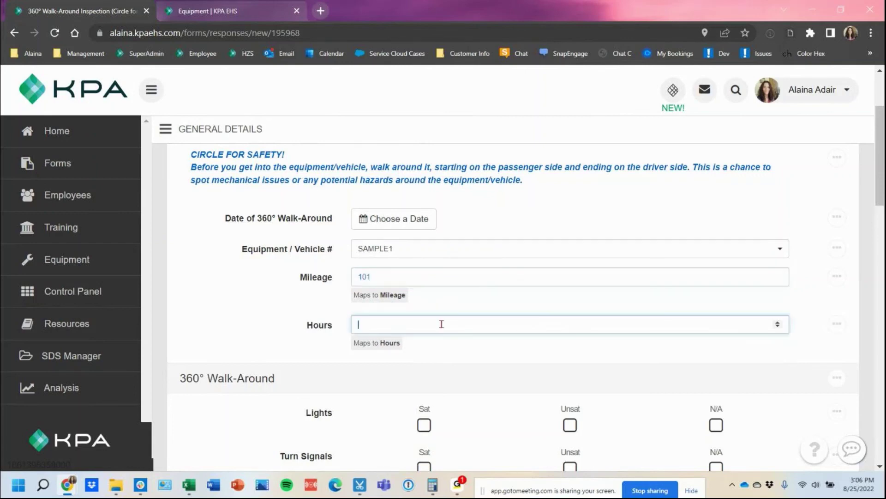
pyautogui.write('25')
pyautogui.scroll(-5, 492, 367)
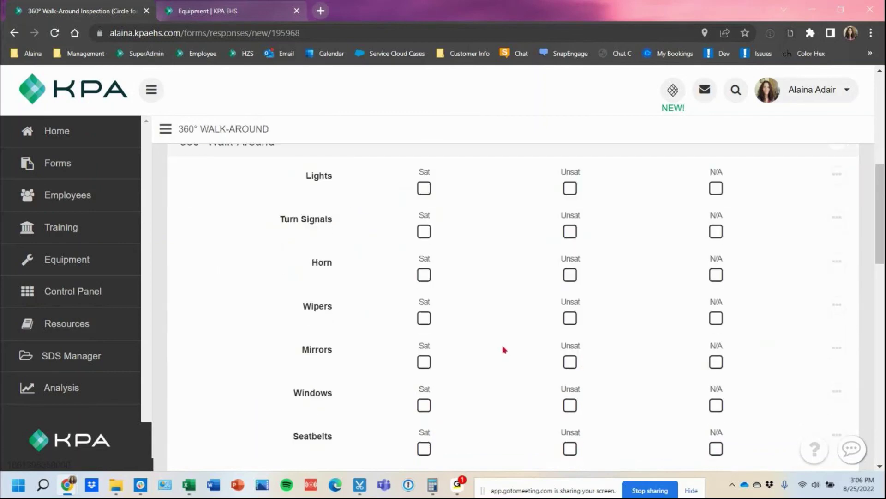
pyautogui.scroll(-15, 504, 350)
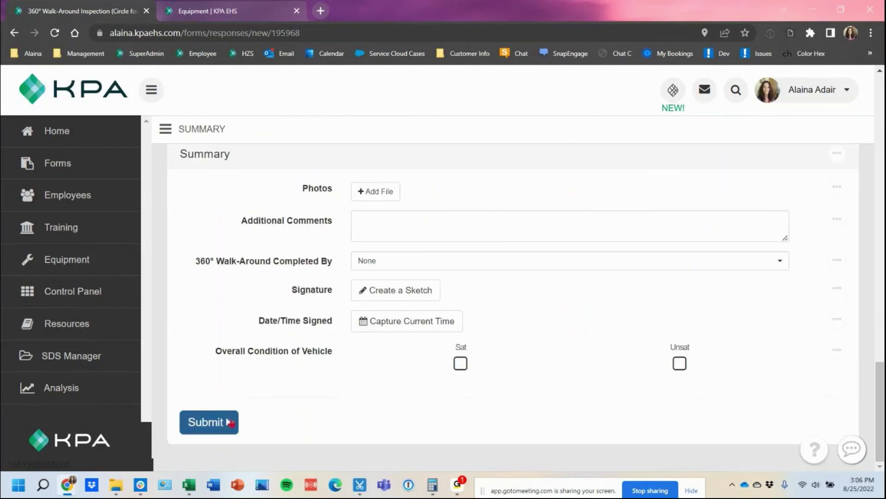
pyautogui.click(230, 423)
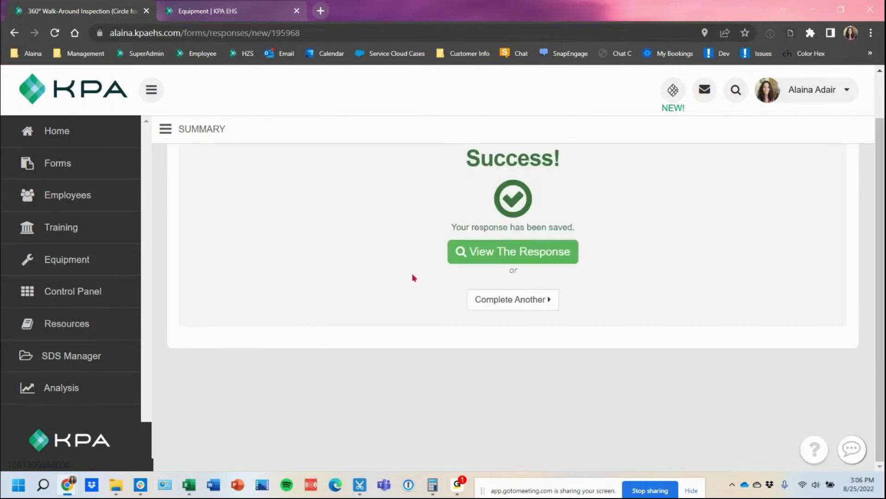
# From the saved response, follow the SAMPLE1 link to check Mileage 101 and Hours 25
pyautogui.click(496, 253)
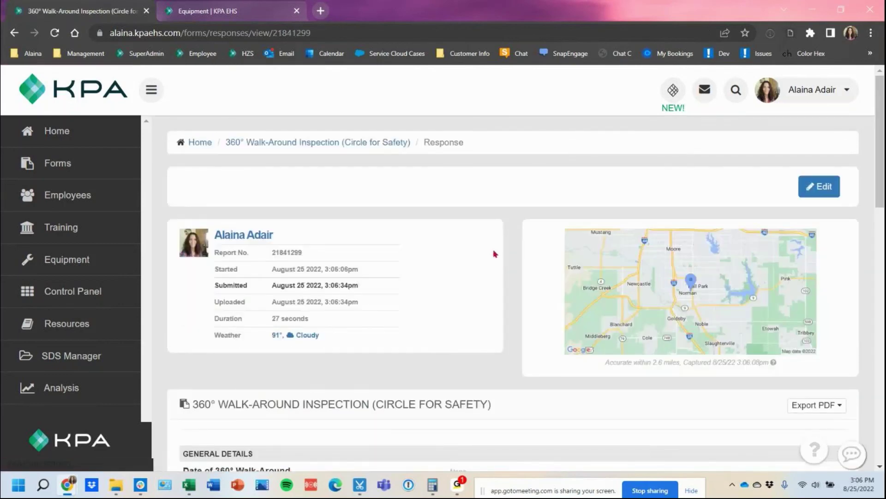
pyautogui.scroll(-4, 495, 253)
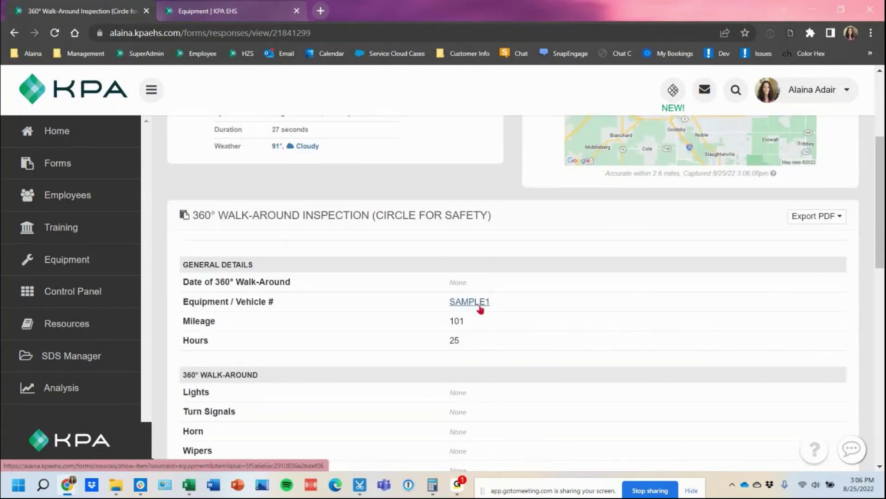
pyautogui.click(480, 307)
pyautogui.scroll(-4, 480, 298)
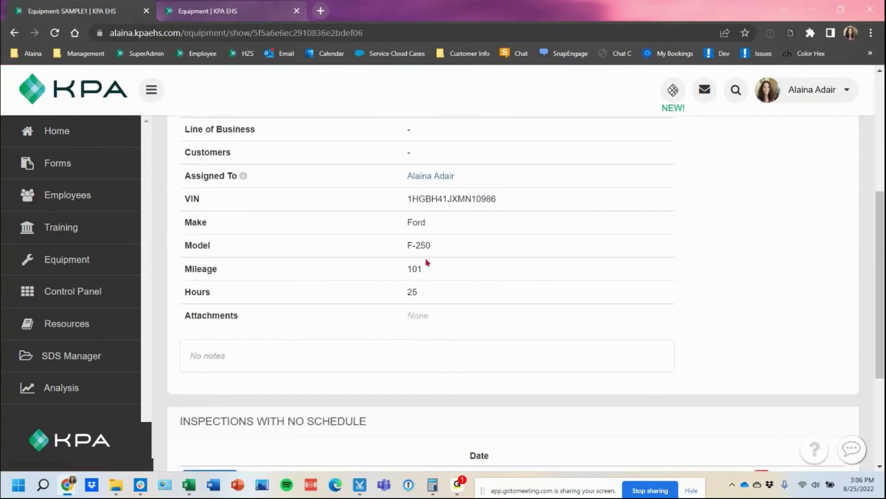